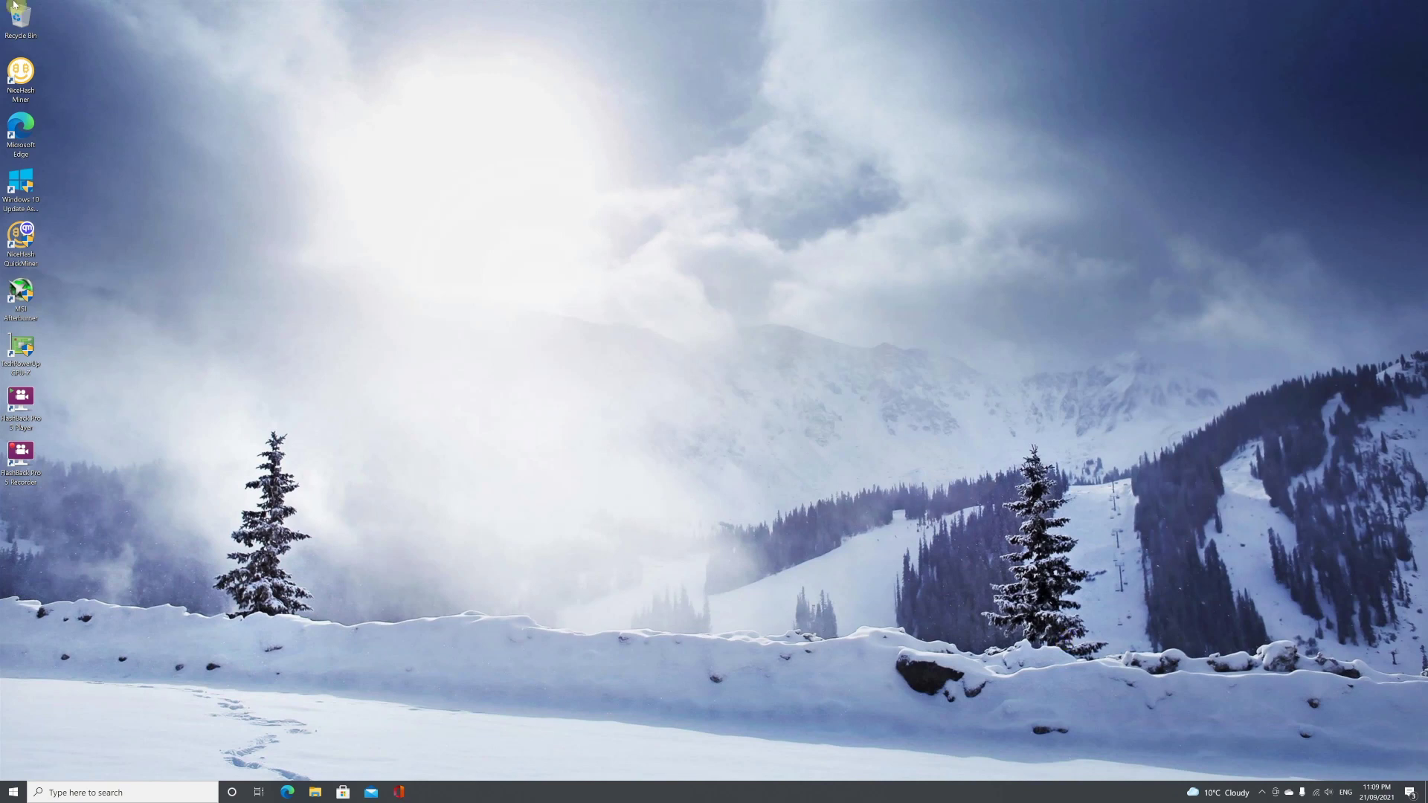
Launch NiceHash Miner and MSI Afterburner and arrange their windows so they sit apart on the desktop
double_click(26, 69)
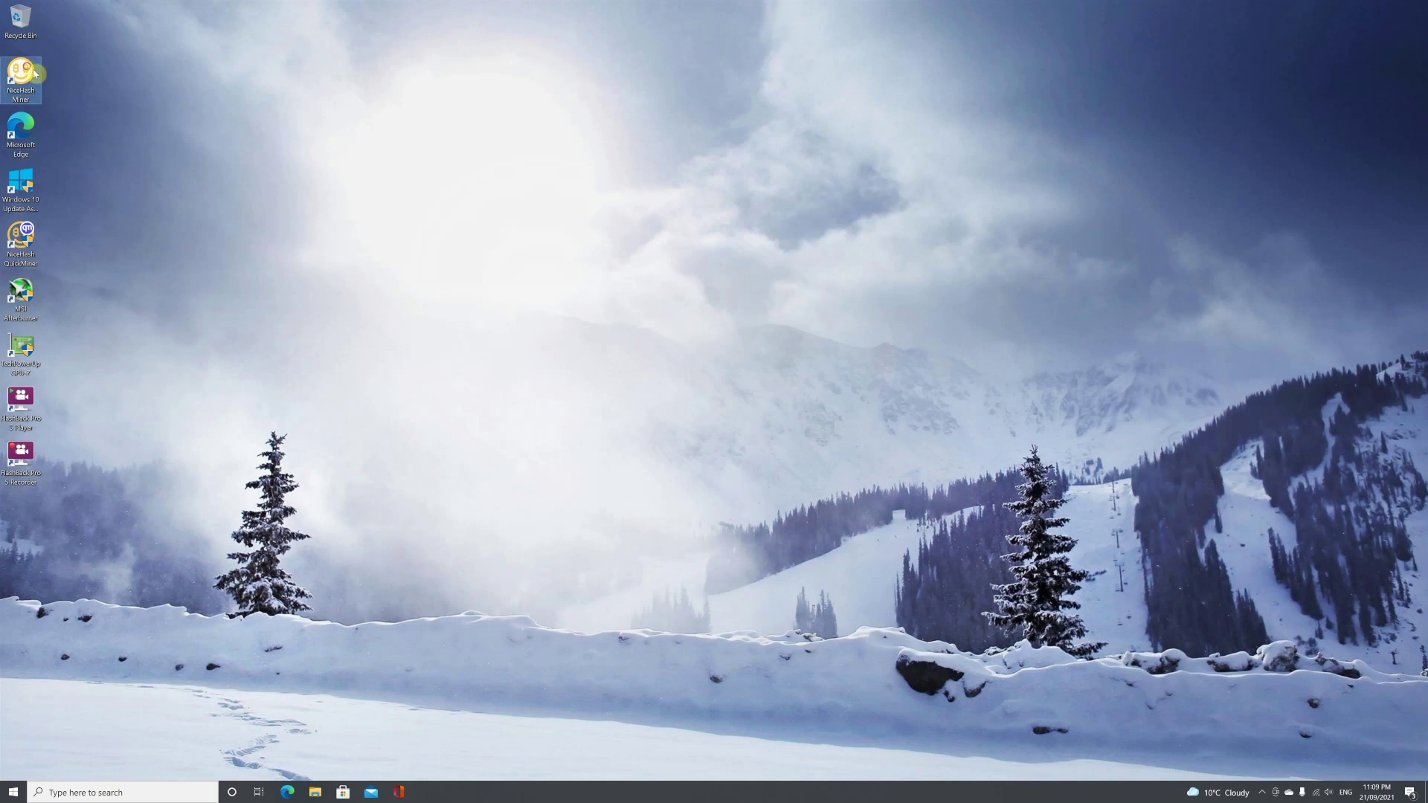
double_click(35, 306)
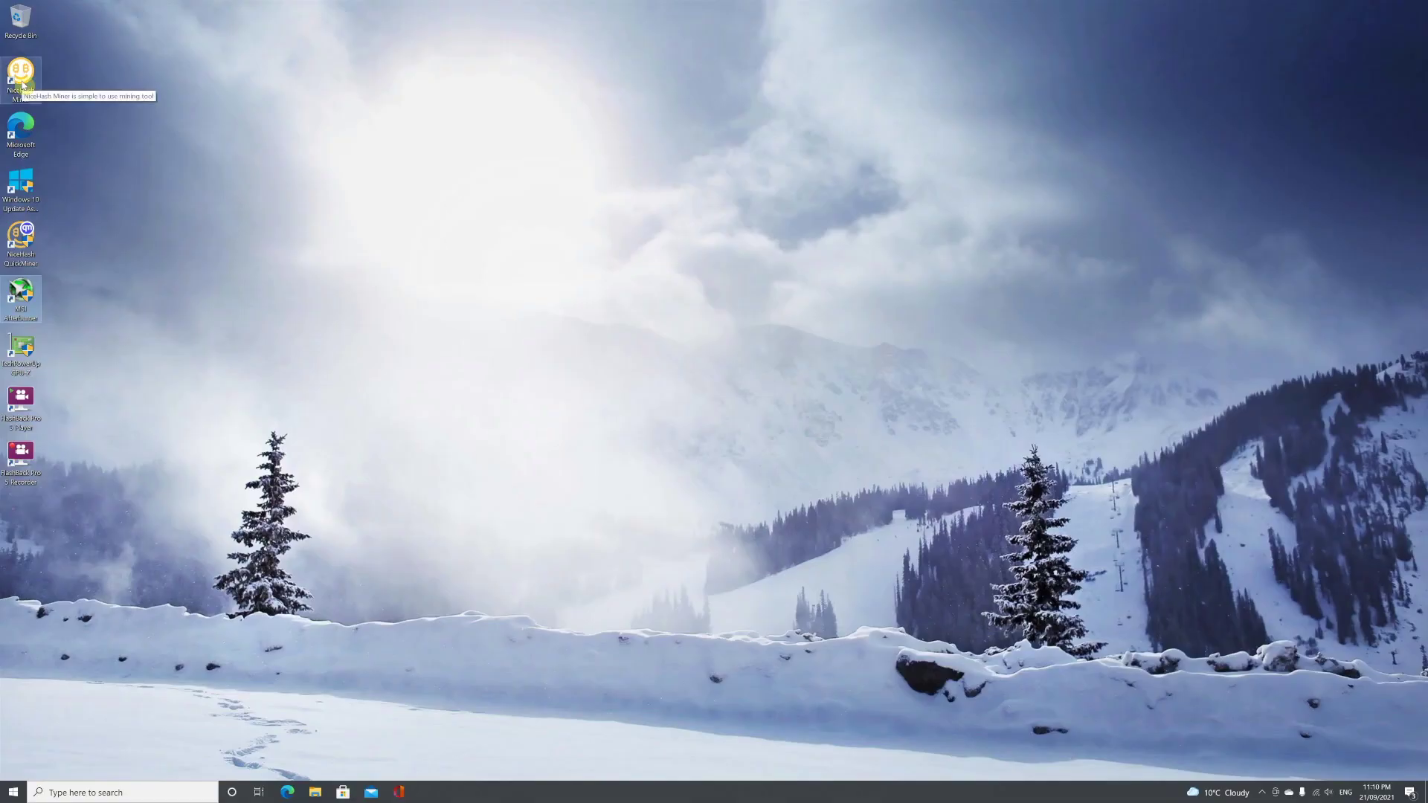
left_click(20, 74)
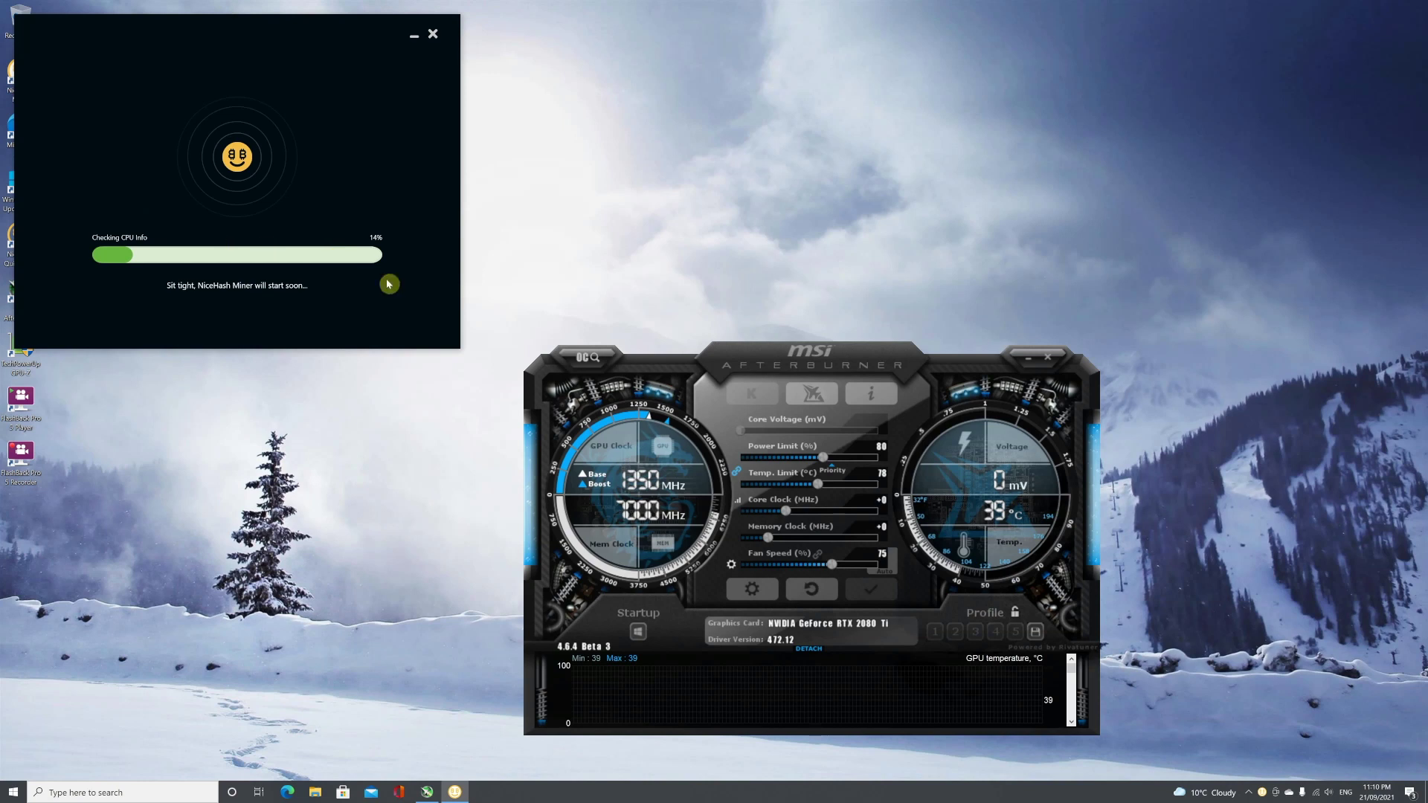
left_click_drag(805, 355, 1052, 388)
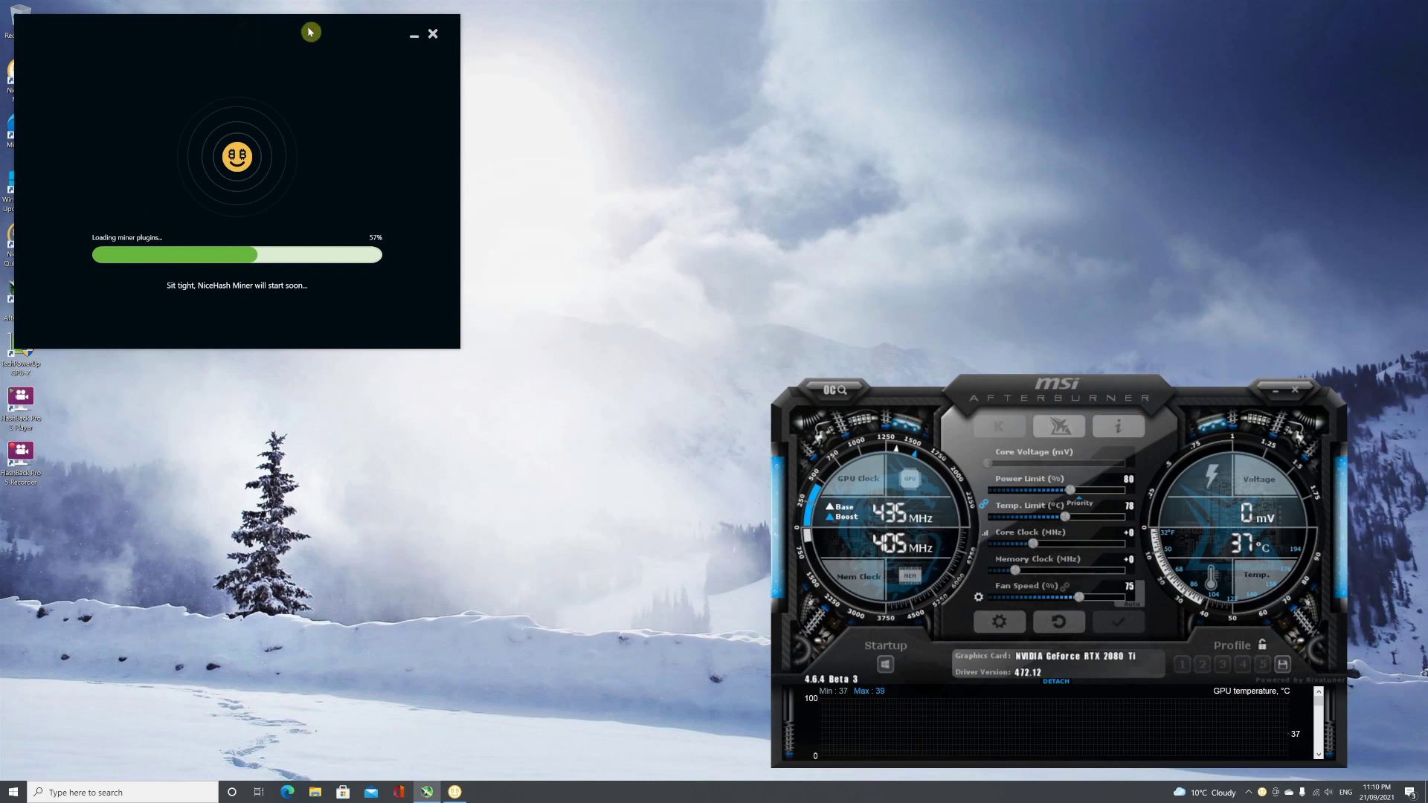
left_click_drag(320, 29, 371, 28)
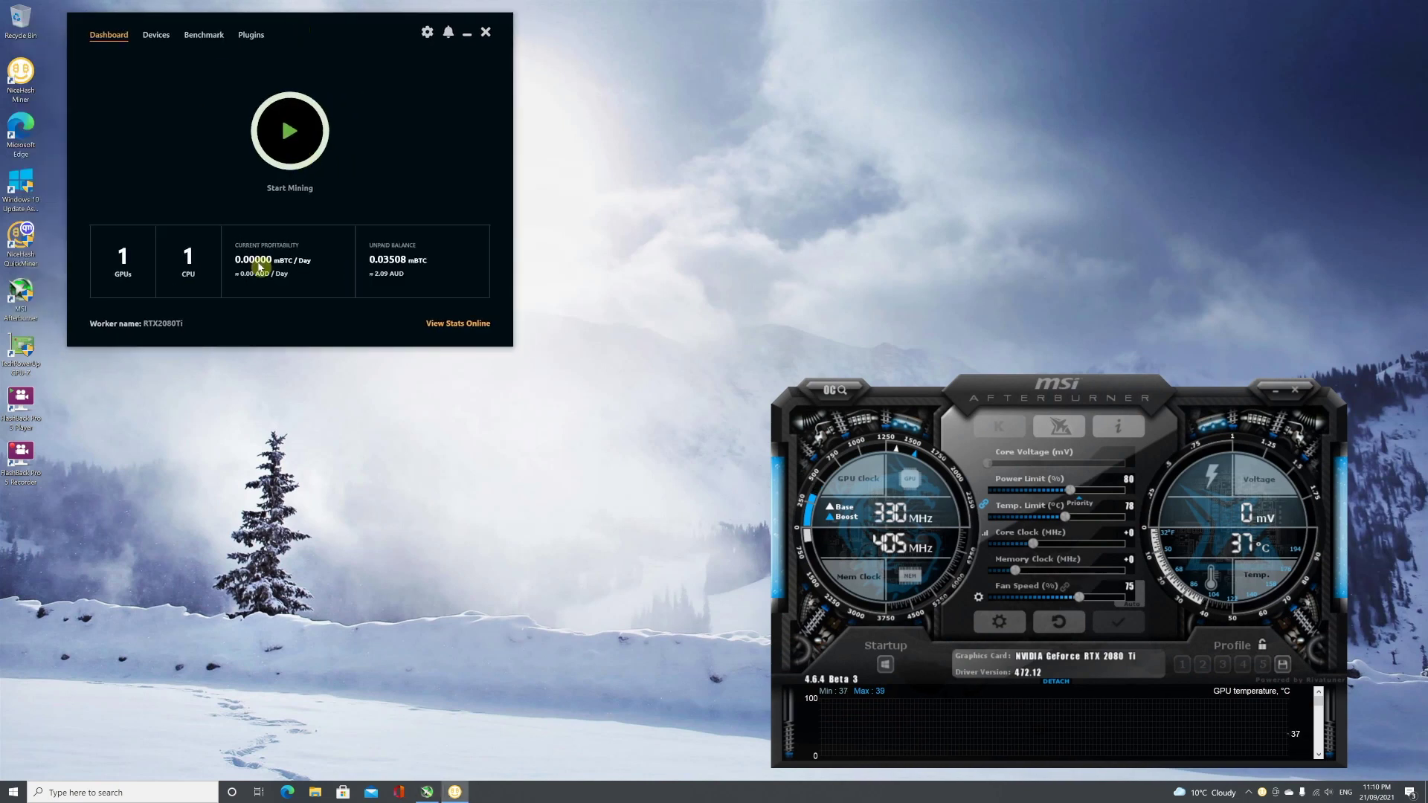
Start mining in NiceHash Miner and move the Excavator console to the free area above MSI Afterburner
left_click(294, 134)
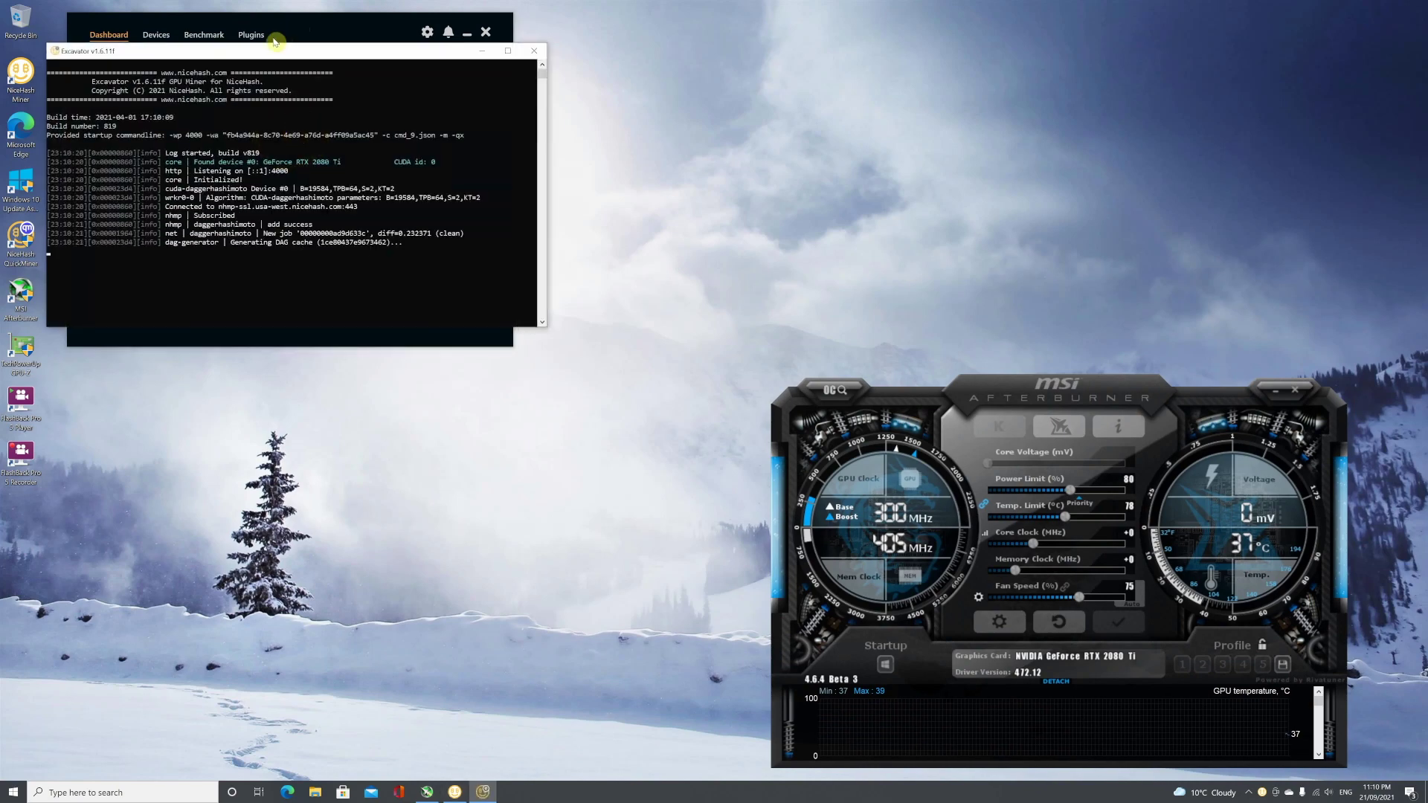
left_click_drag(266, 57, 993, 31)
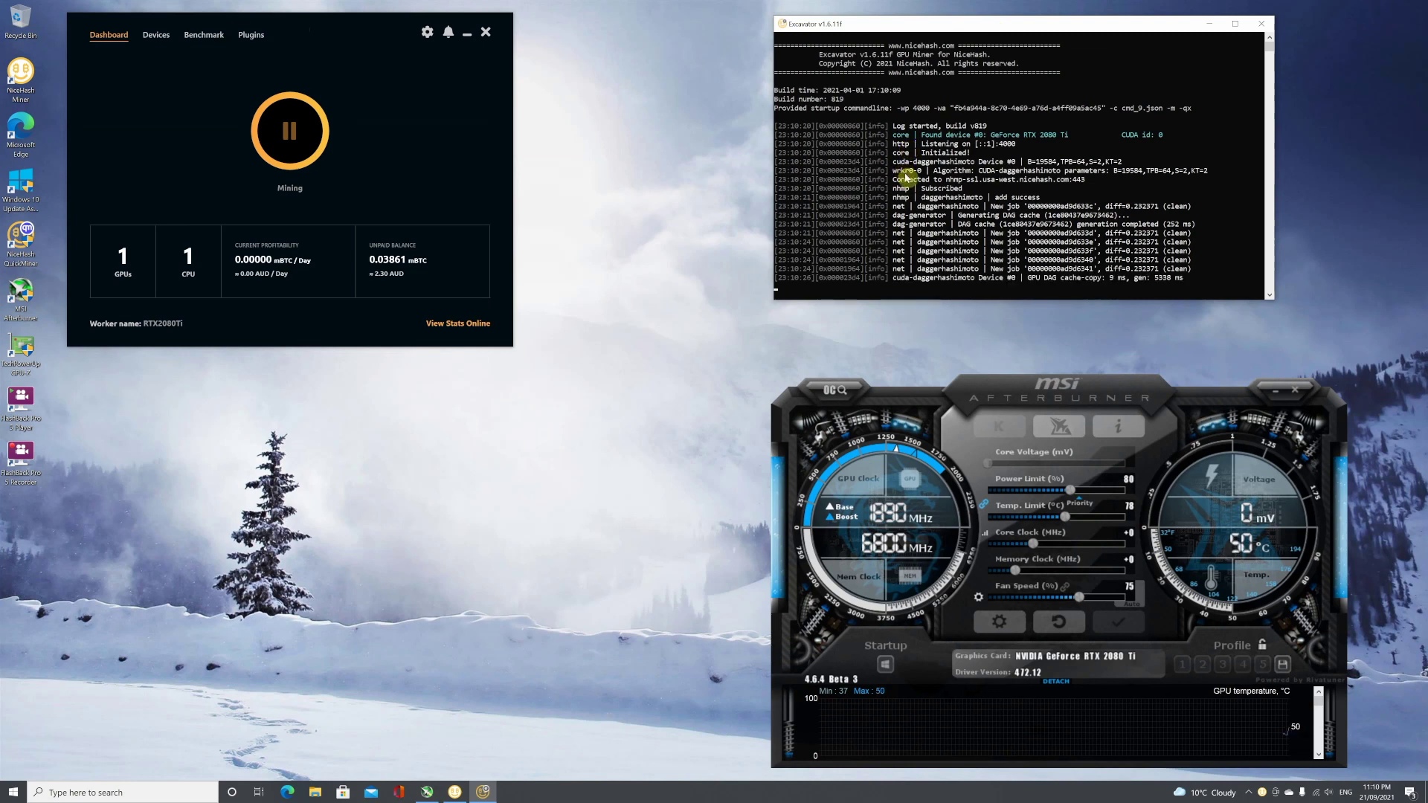
Reset the graphics card to default settings in MSI Afterburner and switch the fan from automatic to a fixed 75% speed
left_click(1063, 623)
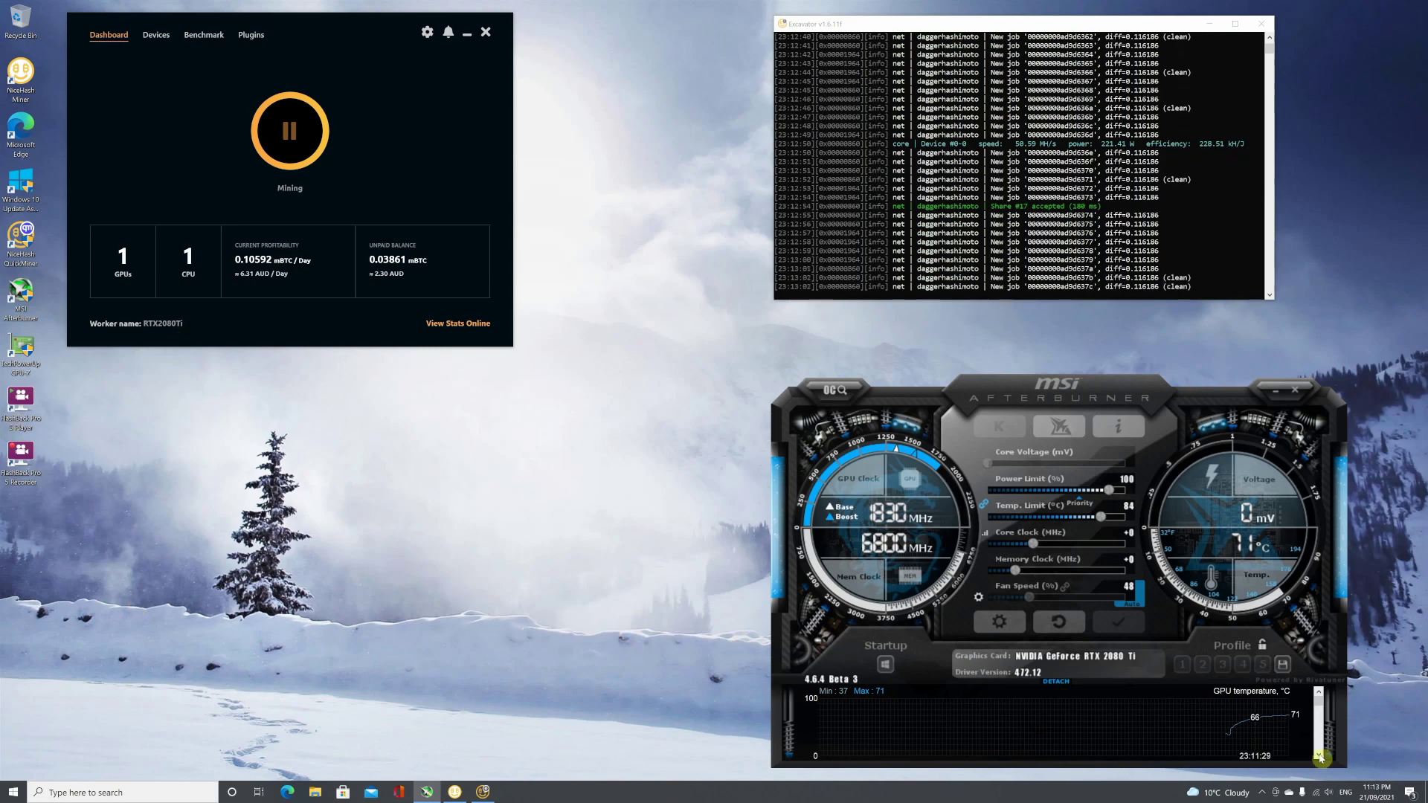
left_click(1140, 598)
left_click(1140, 598)
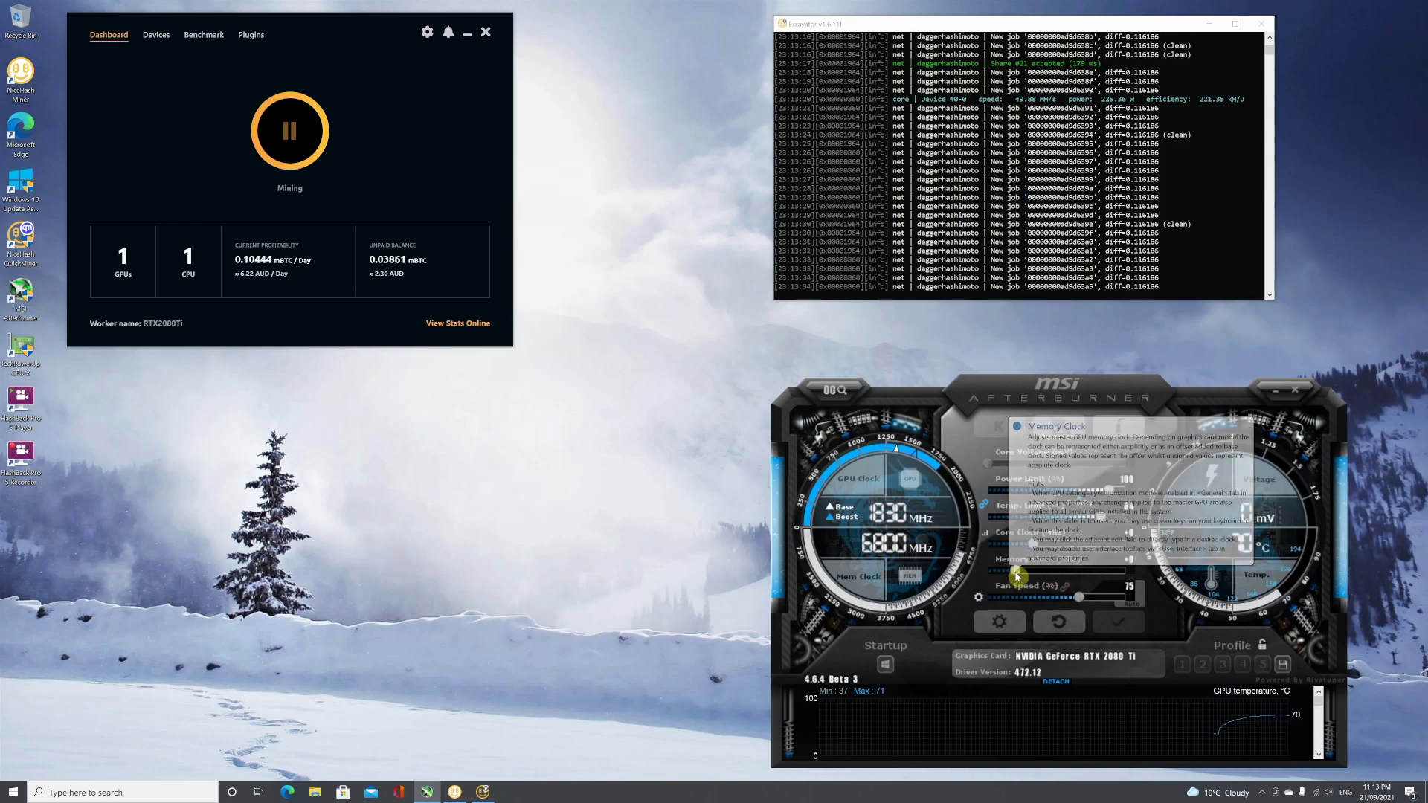
Lower the memory clock offset to its minimum of -502 MHz and apply it
left_click_drag(1015, 575, 964, 574)
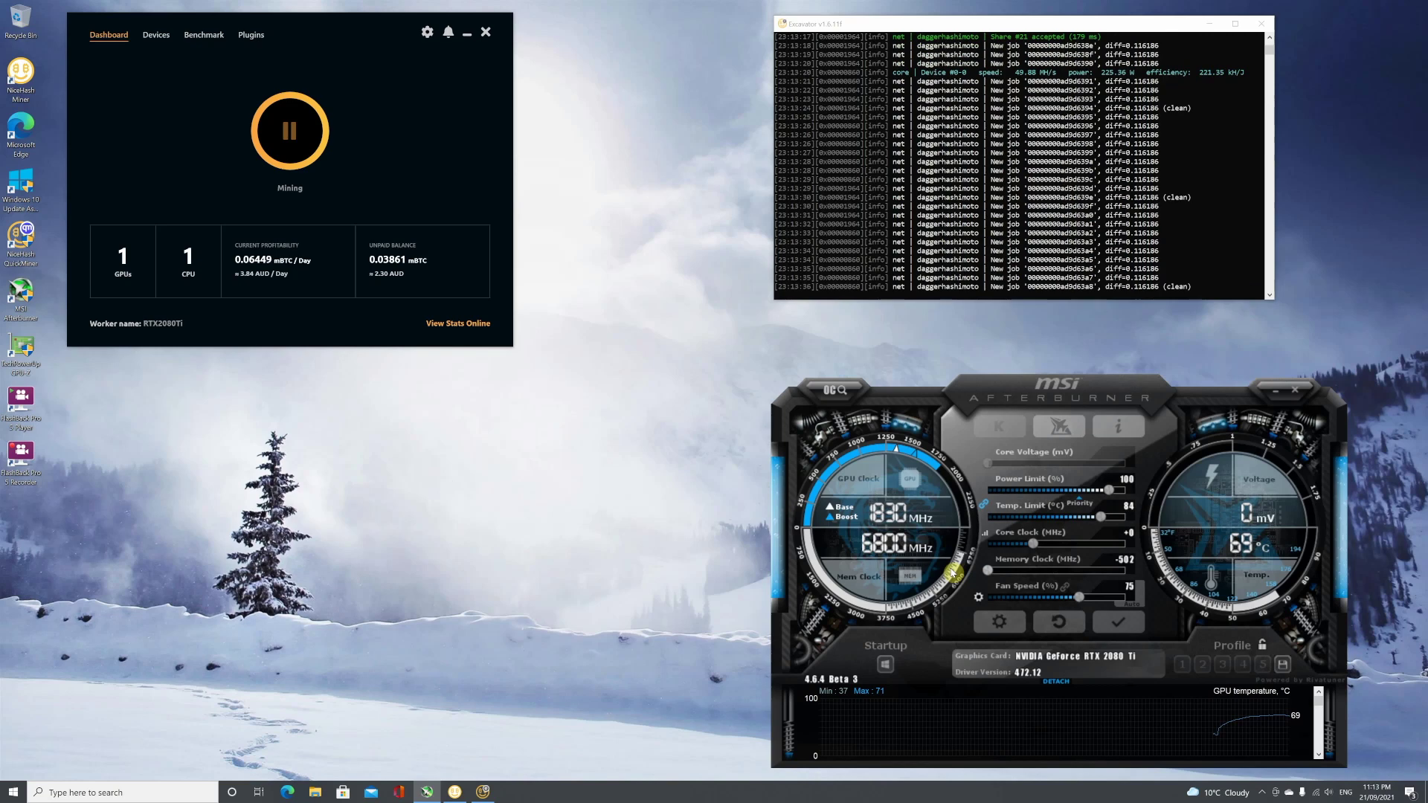
mouse_move(953, 573)
left_mouse_down()
mouse_move(1050, 574)
mouse_move(960, 570)
left_mouse_up()
left_click(1118, 630)
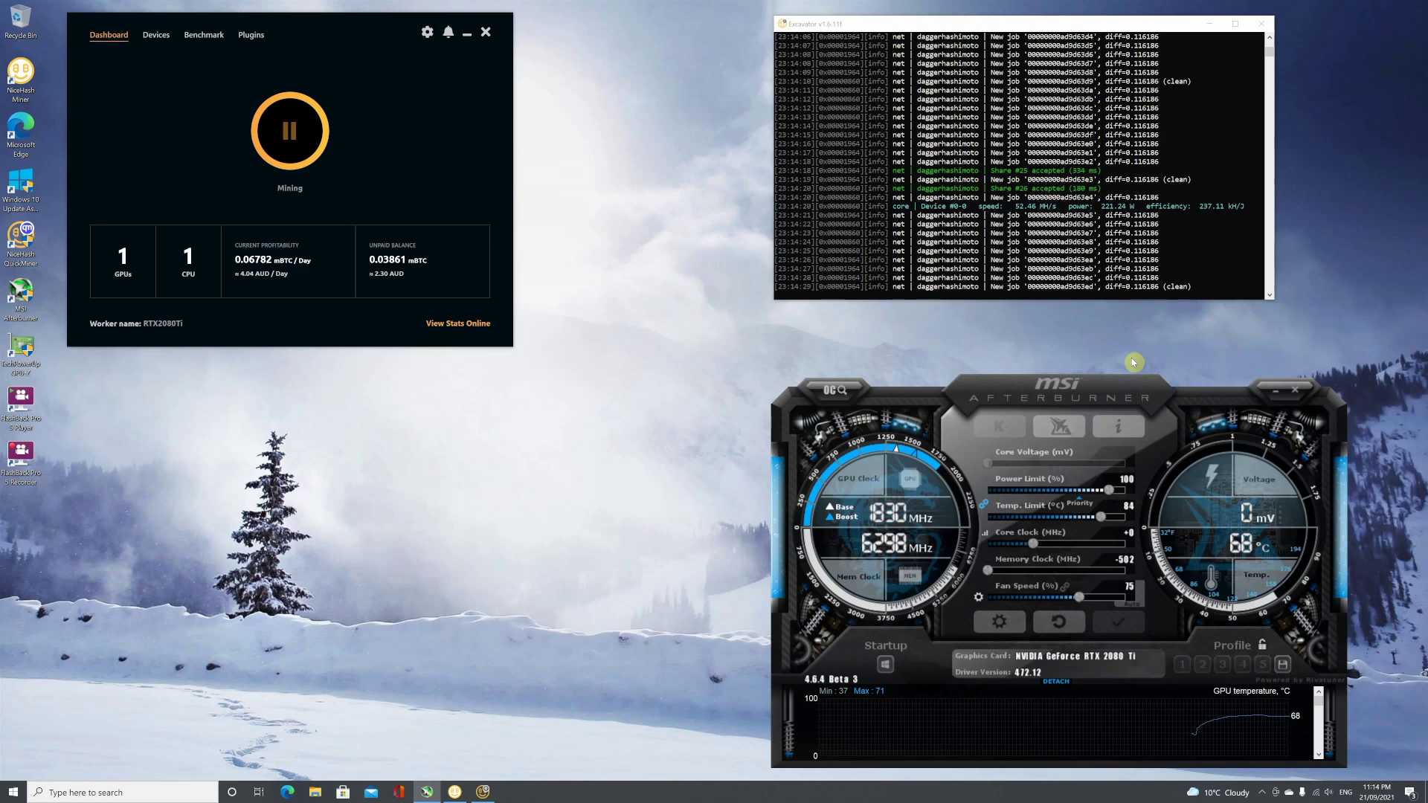
Return the memory clock offset to 0, lower the core clock offset to -502 MHz, and apply the changes
left_click(1131, 563)
type("0")
key("Return")
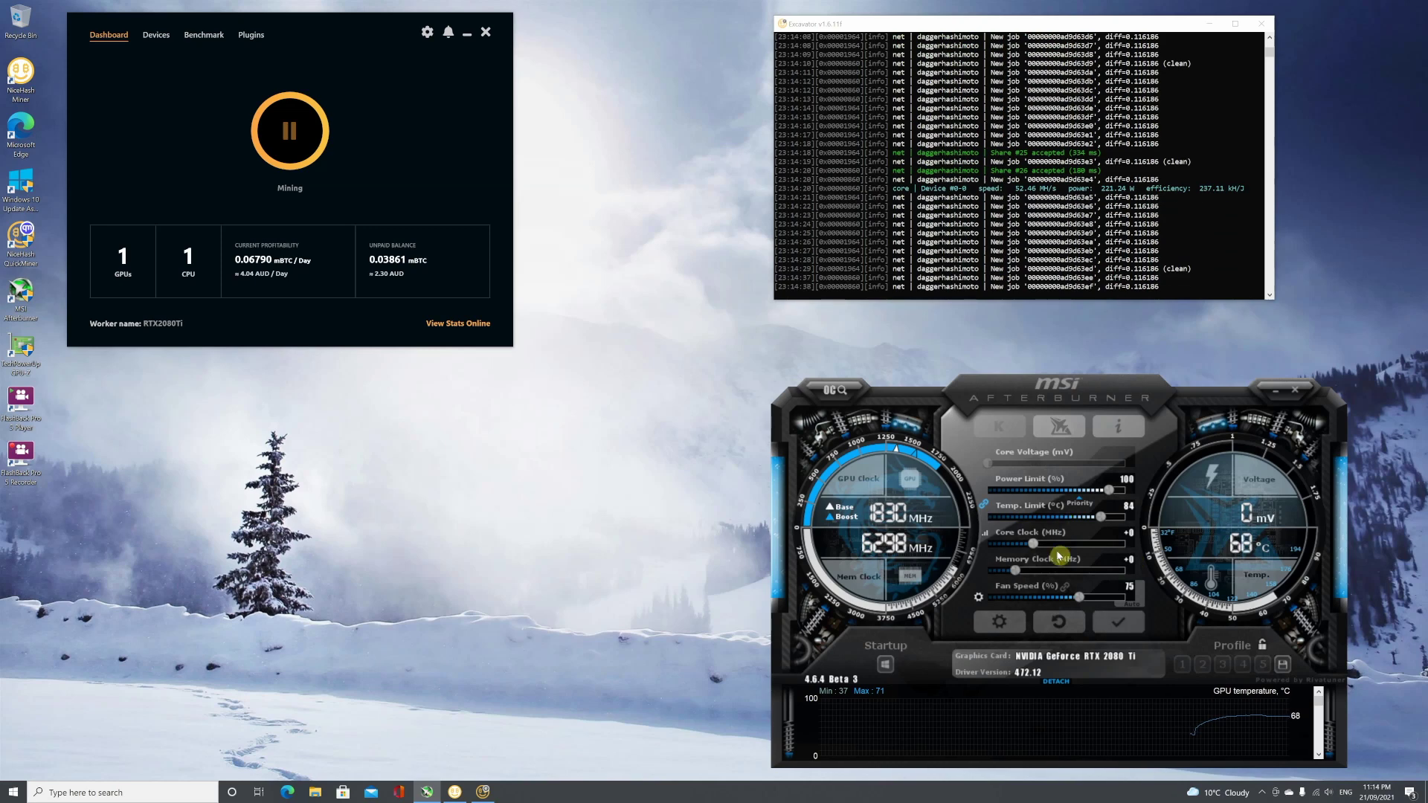
left_click(1018, 546)
left_click_drag(1019, 546, 988, 544)
left_click(1119, 625)
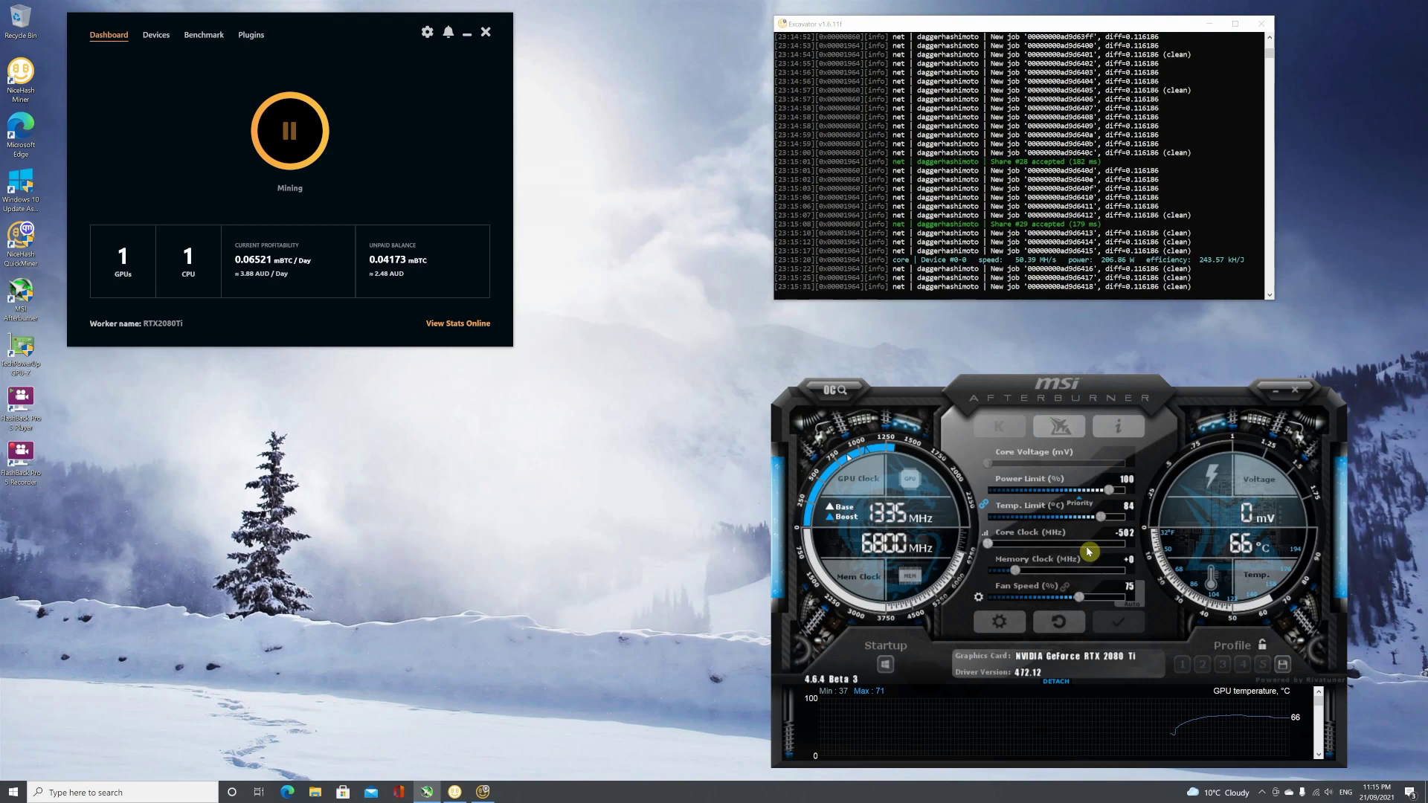
Return the core clock offset to 0, raise the memory clock offset to +500 MHz, and apply the changes
left_click(1129, 534)
type("-")
type("0")
key("Return")
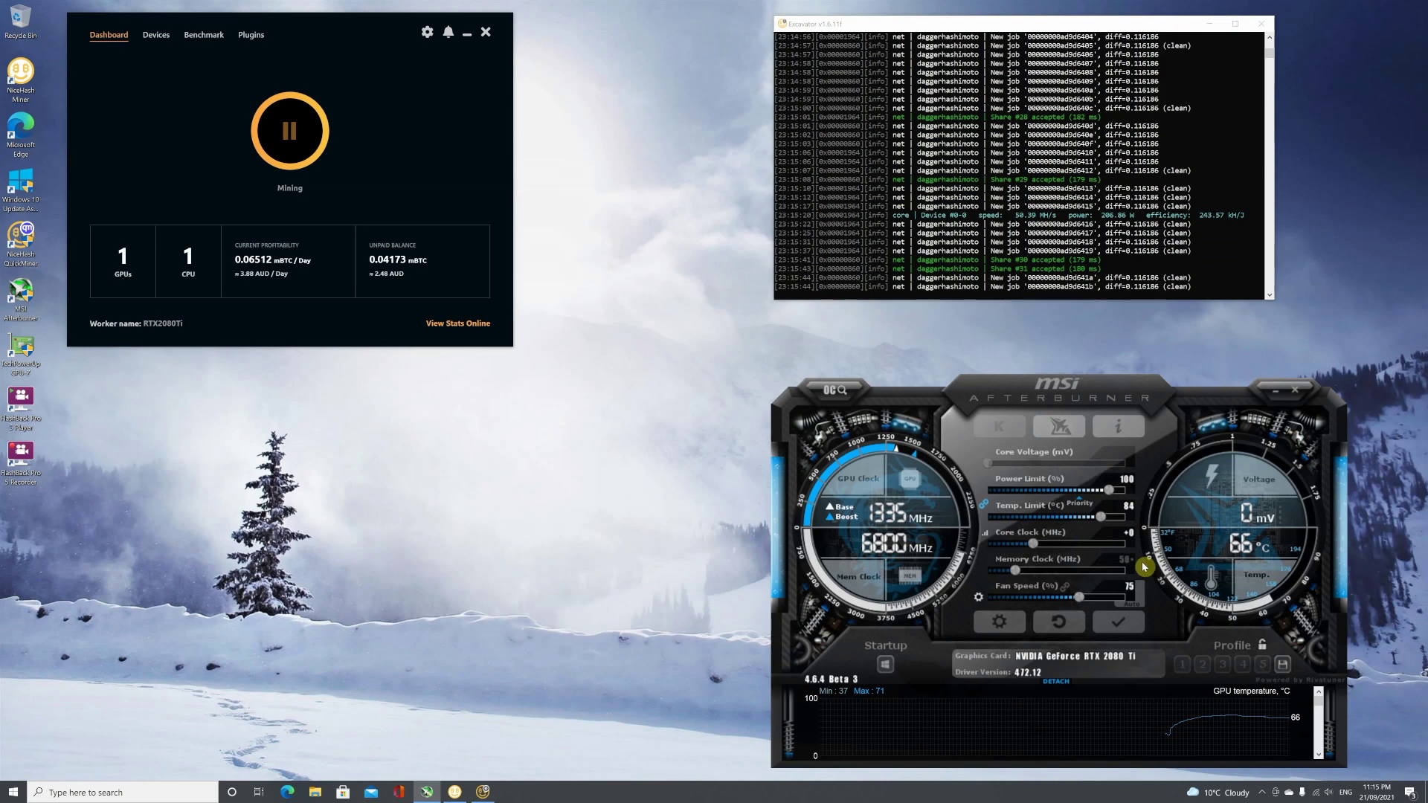
type("0")
key("Return")
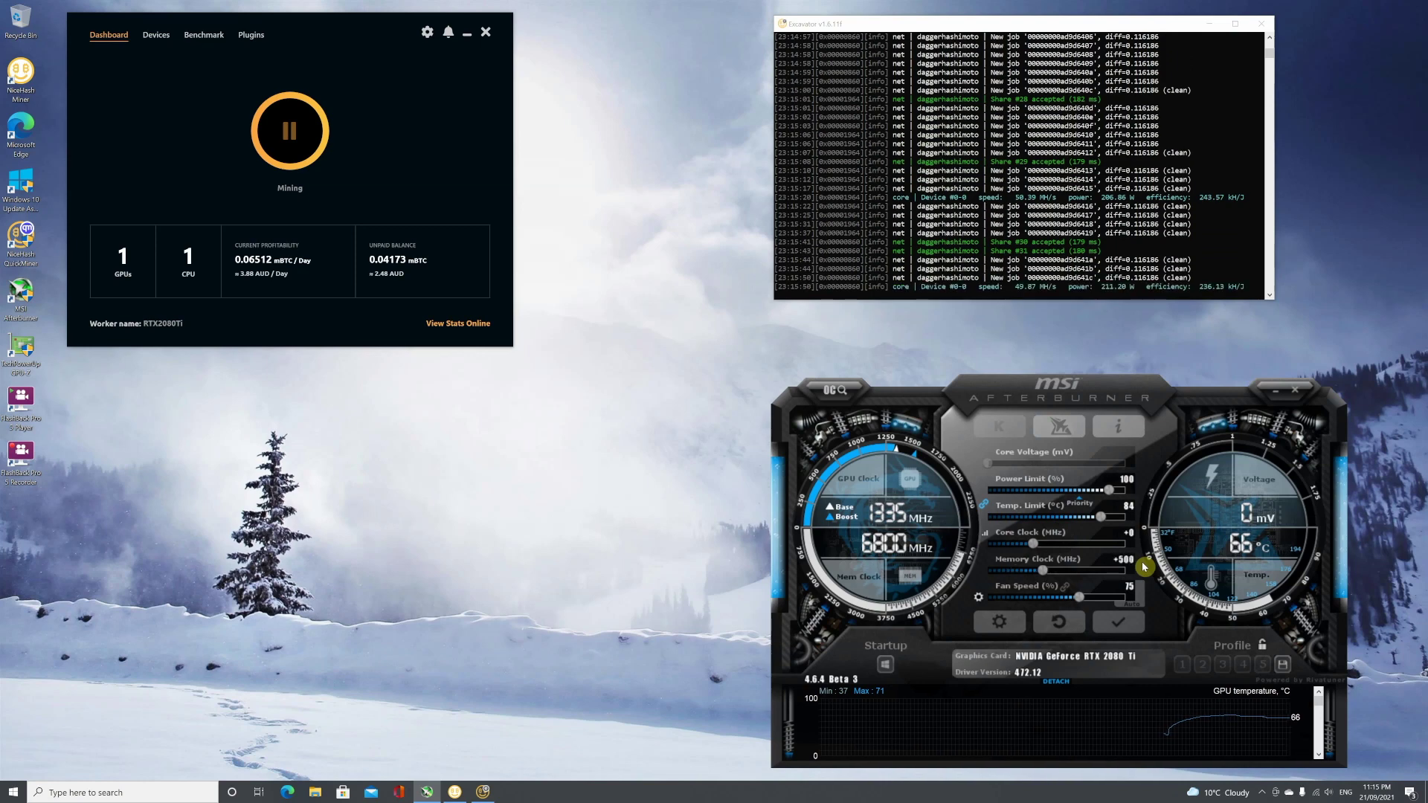
left_click(1132, 624)
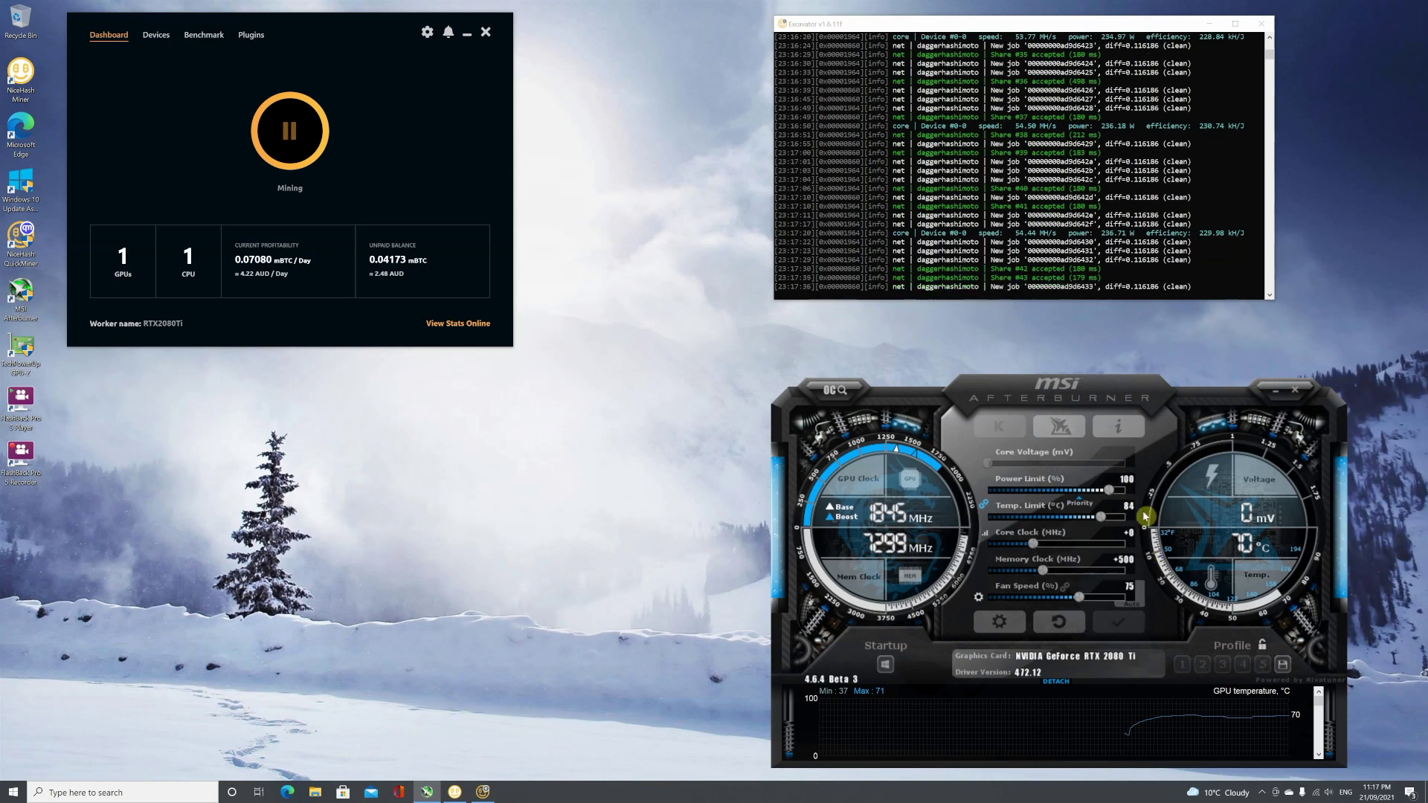
Raise the memory clock offset to +700 MHz and apply it
left_click(1125, 562)
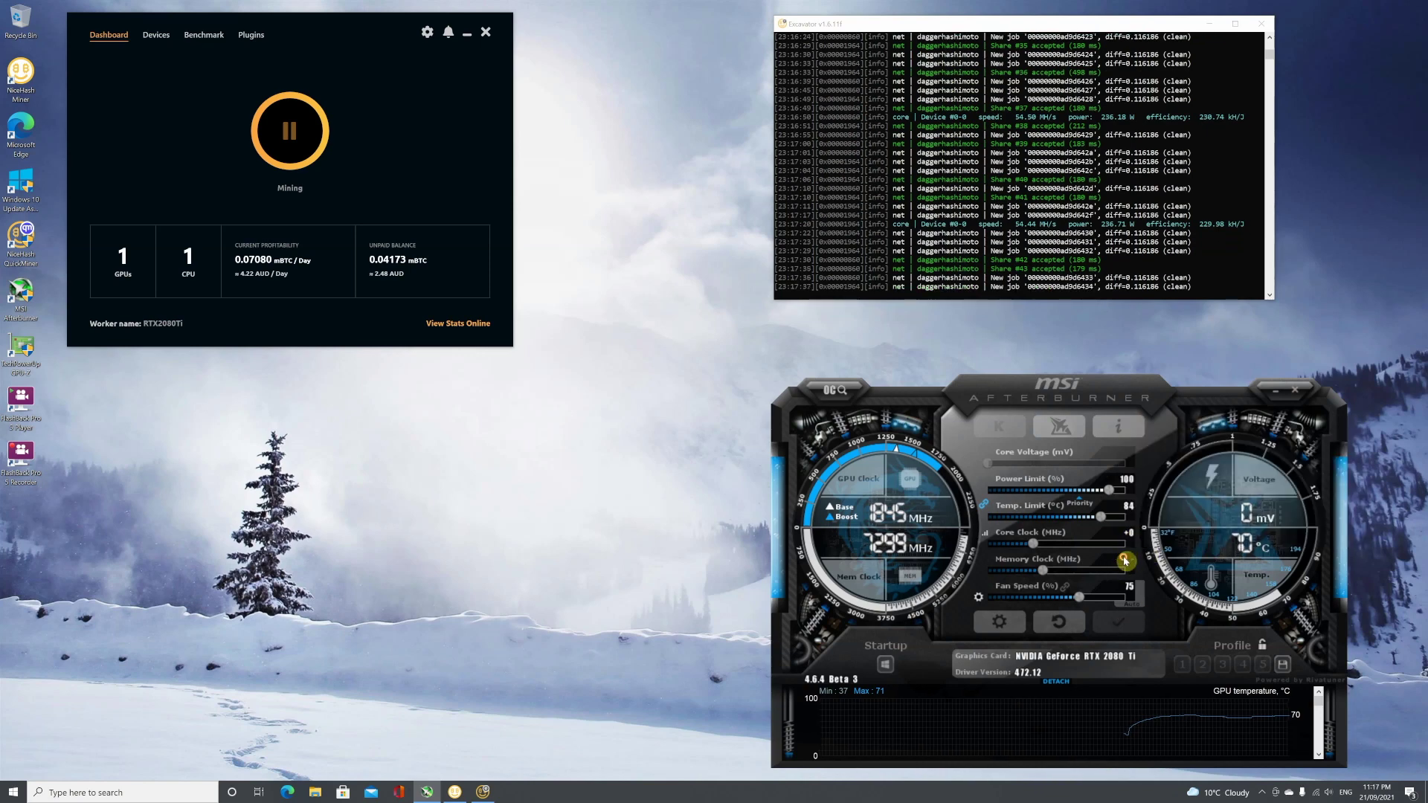
type("700")
key("Return")
left_click(1127, 621)
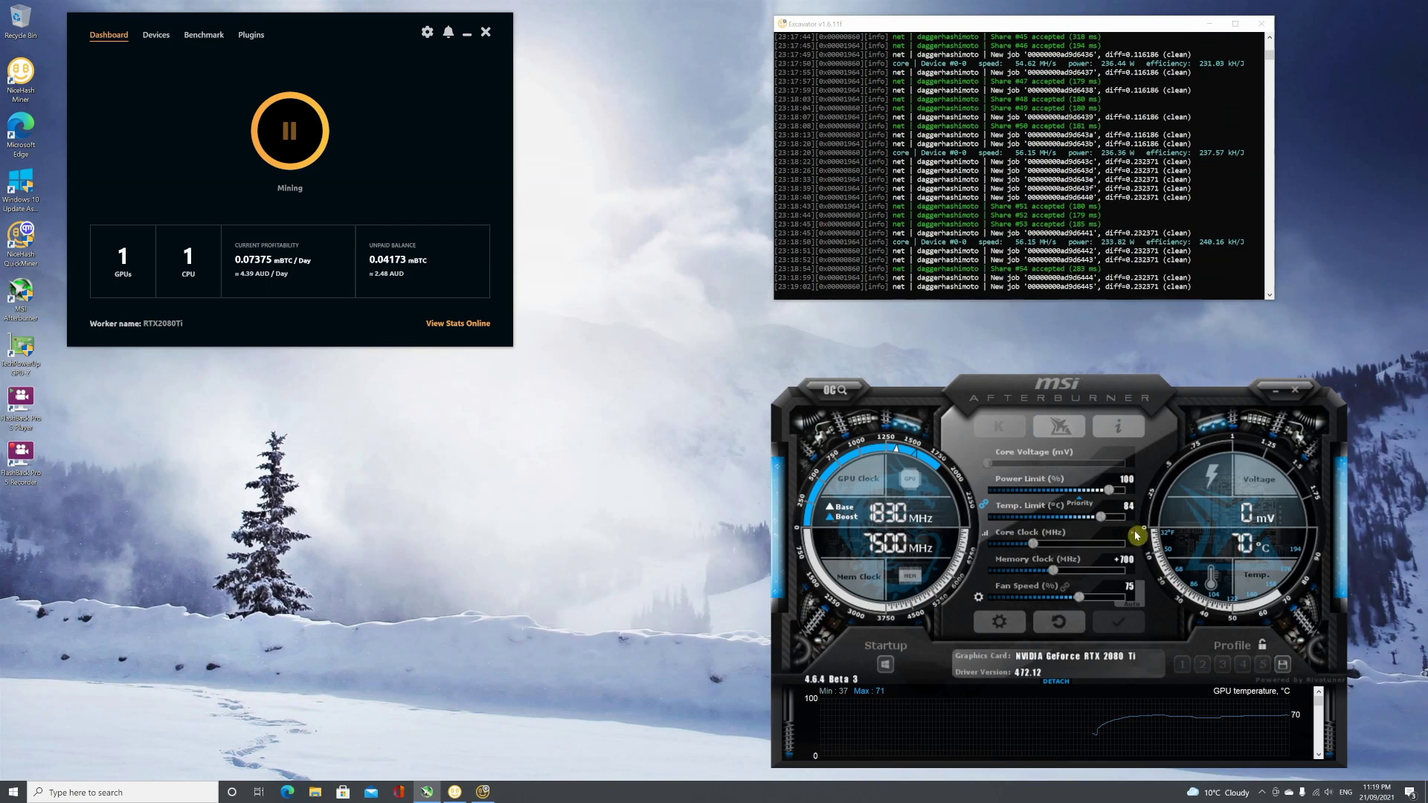
Raise the core clock offset to +50 MHz and apply it
type("50")
key("Return")
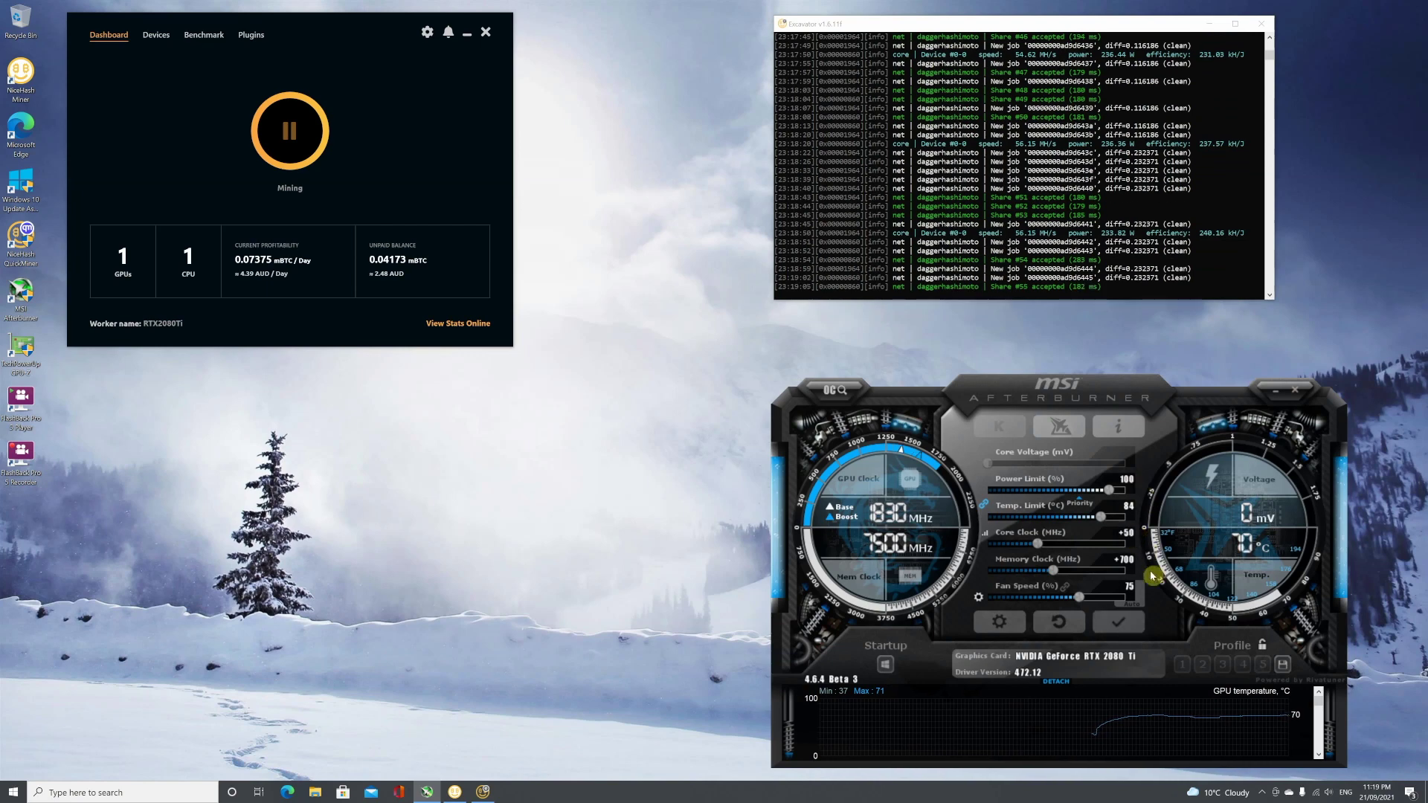
left_click(1127, 628)
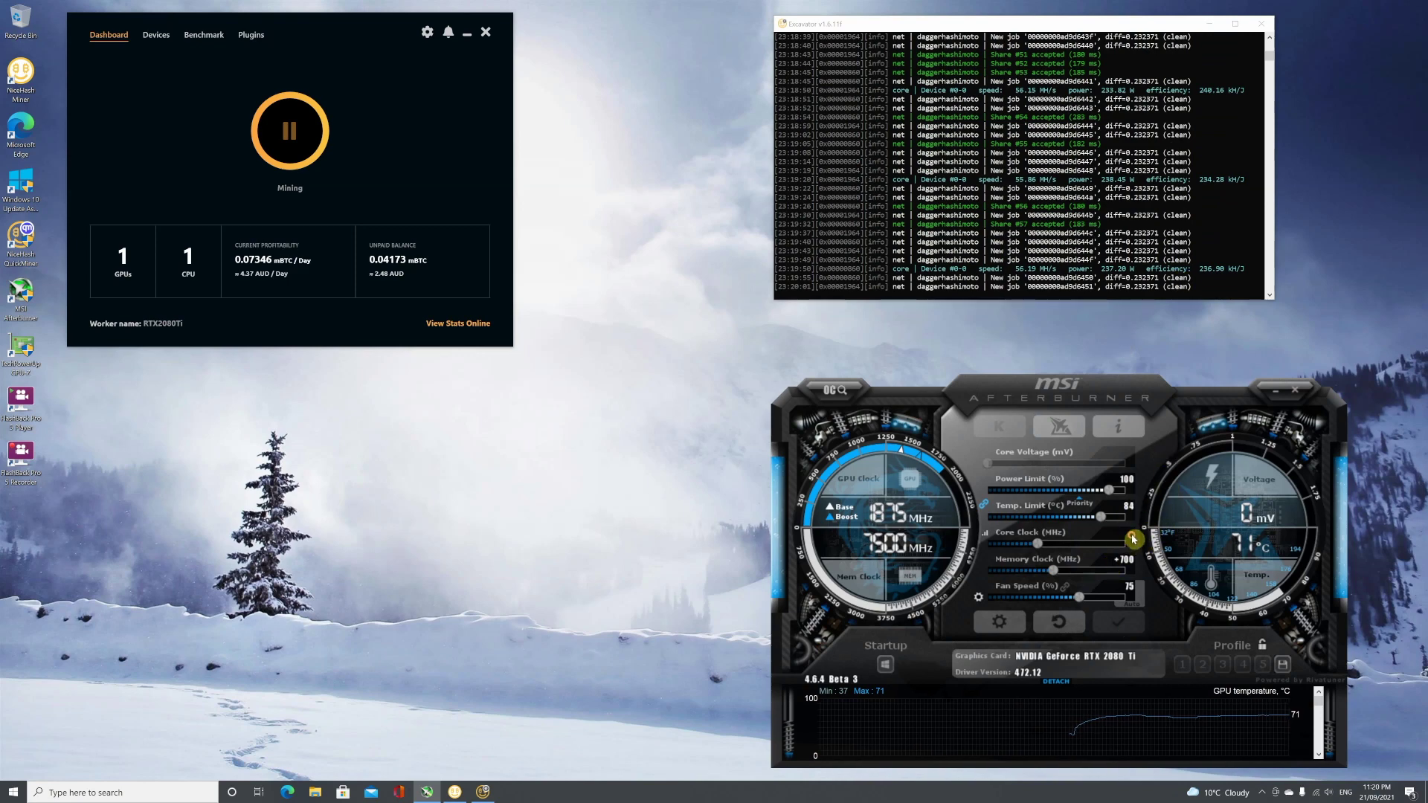
Set the core clock offset to +100 MHz and the memory clock offset to +1000 MHz, and apply both
mouse_move(990, 573)
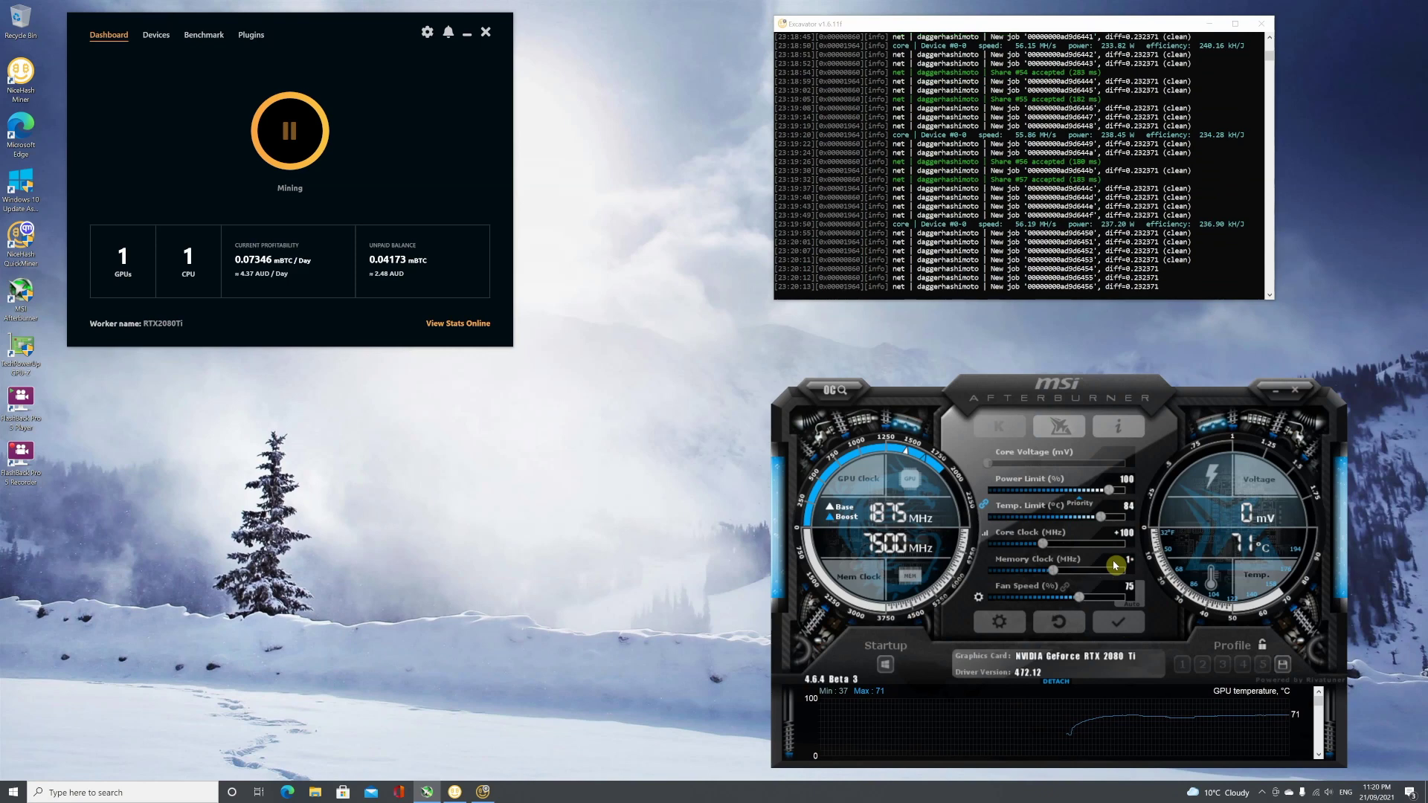
type("000")
key("Return")
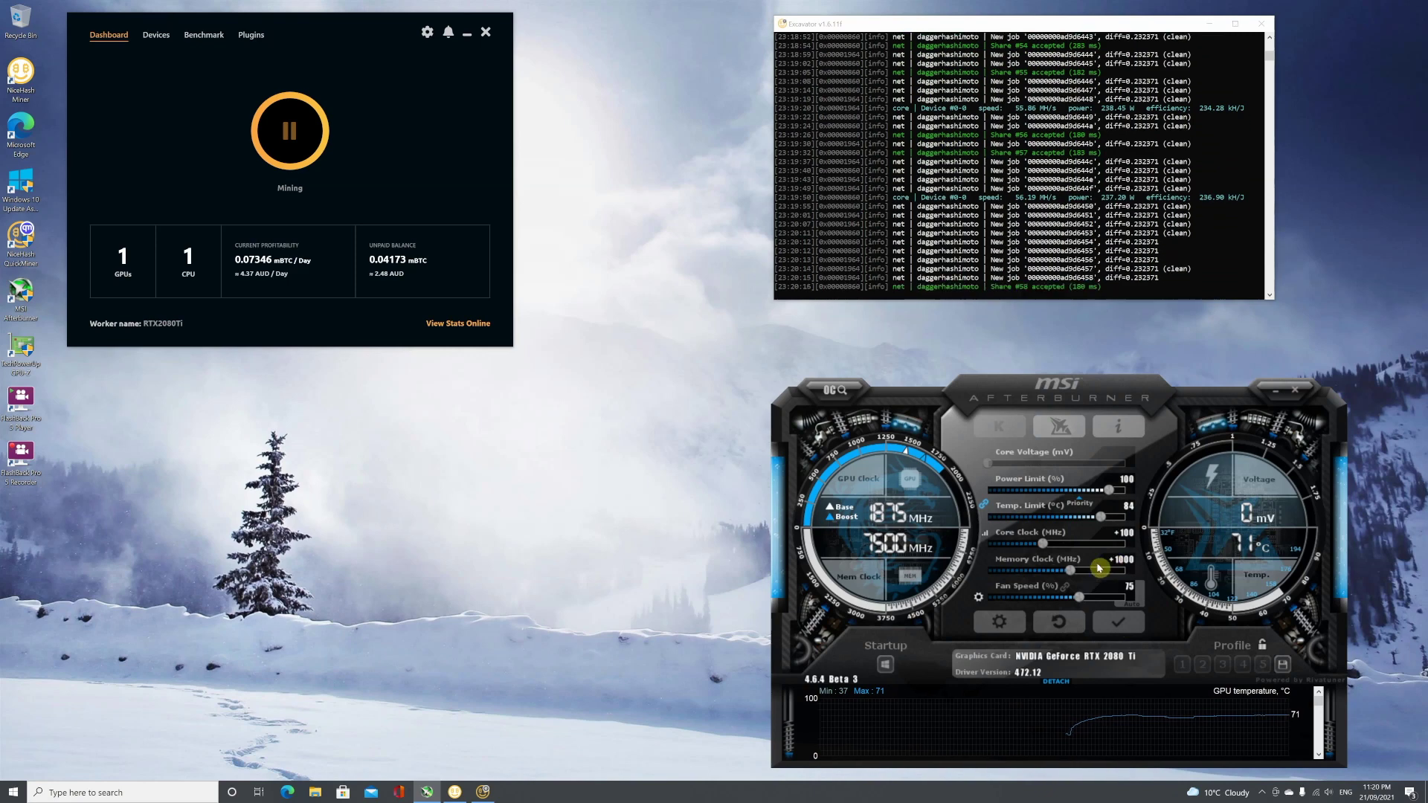
left_click(1116, 628)
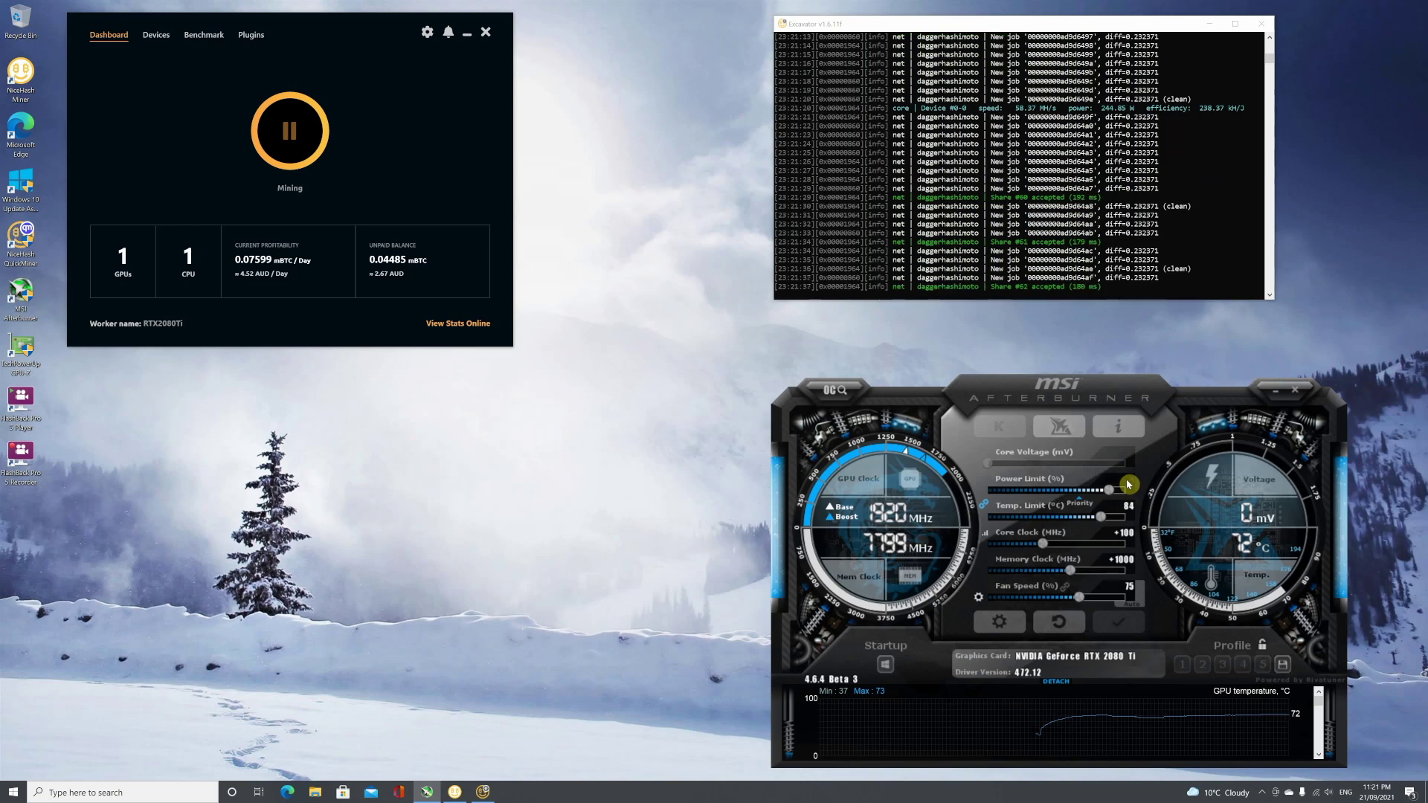
Lower the GPU power limit to 80% and apply it
type("80")
key("Return")
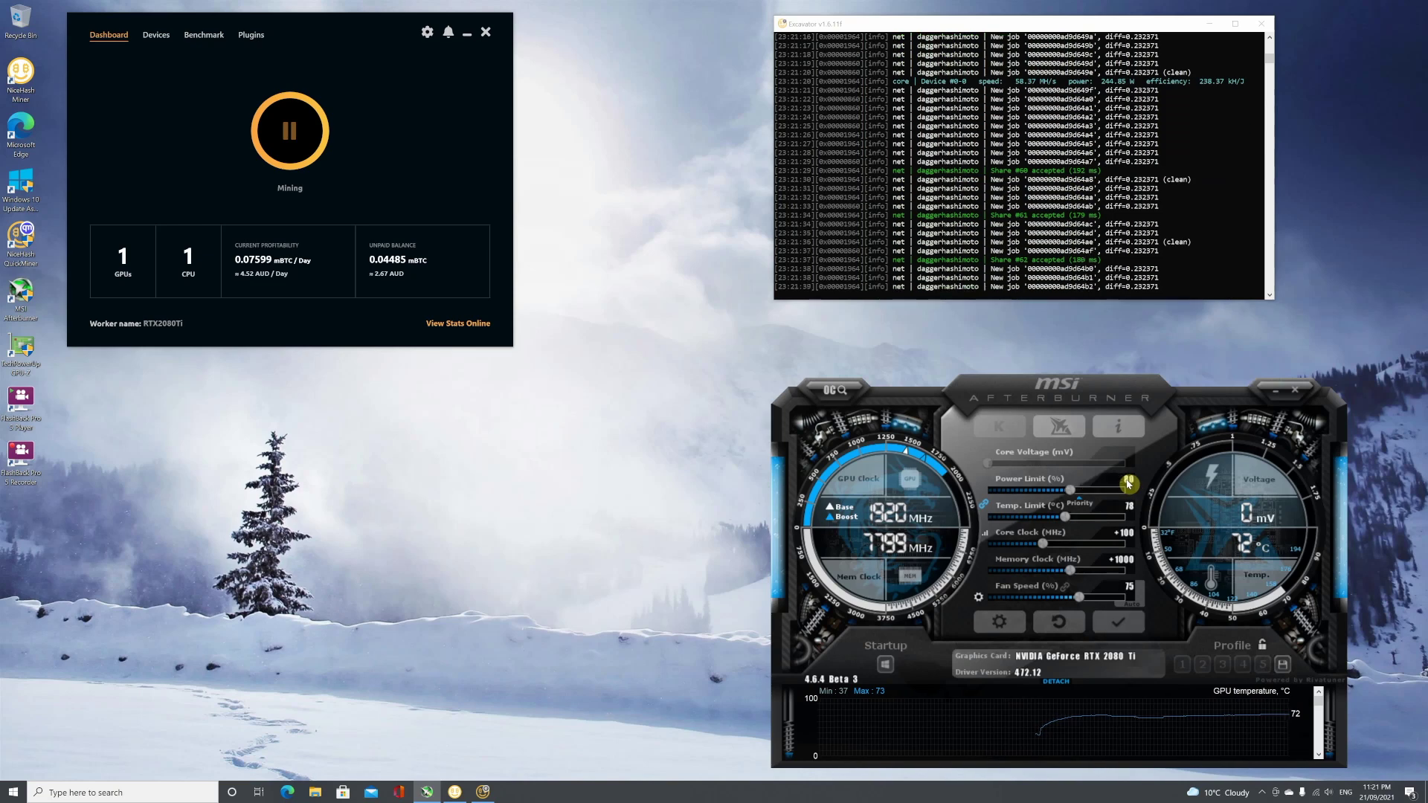
left_click(1117, 624)
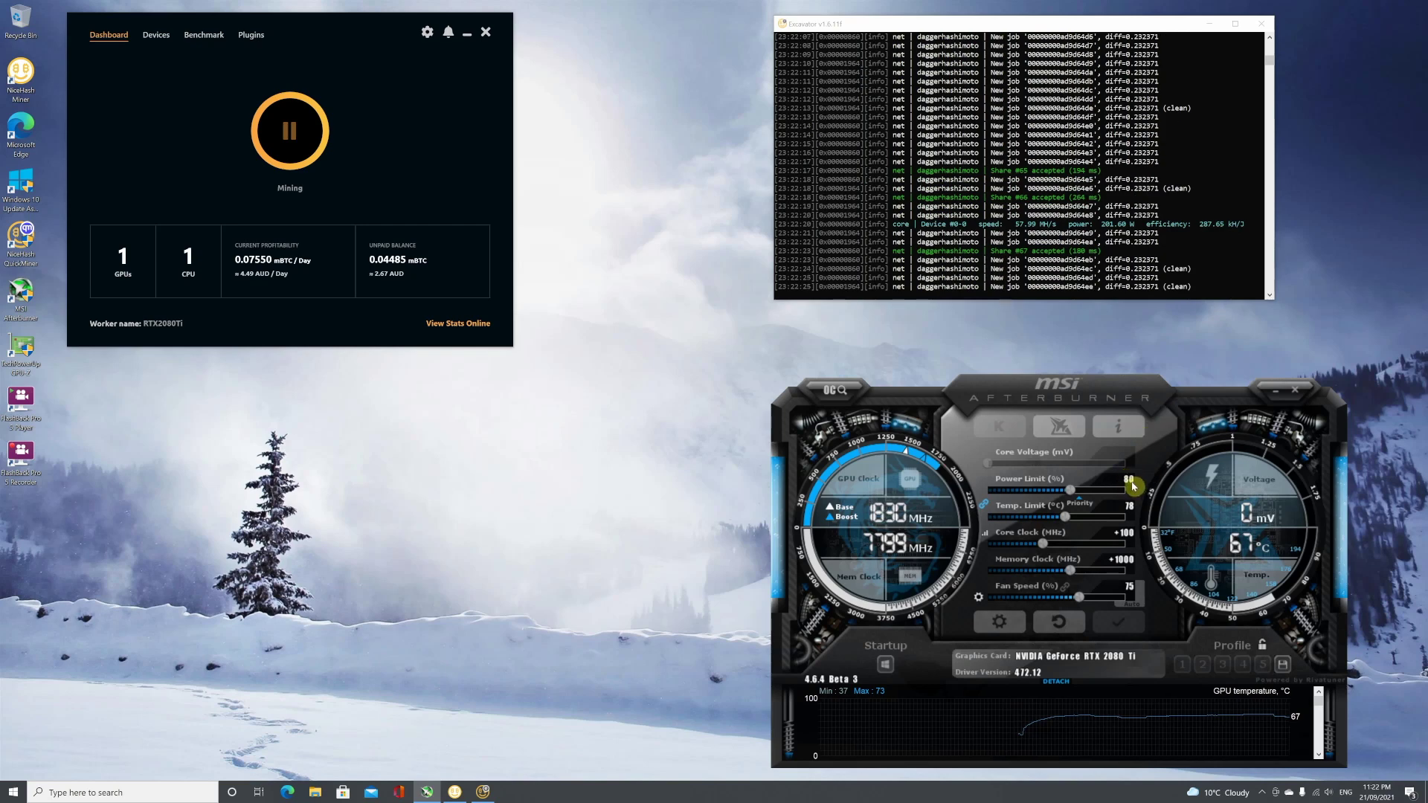
Apply a 70% power limit with a +125 MHz core clock offset and a +1150 MHz memory clock offset
type("70")
key("Return")
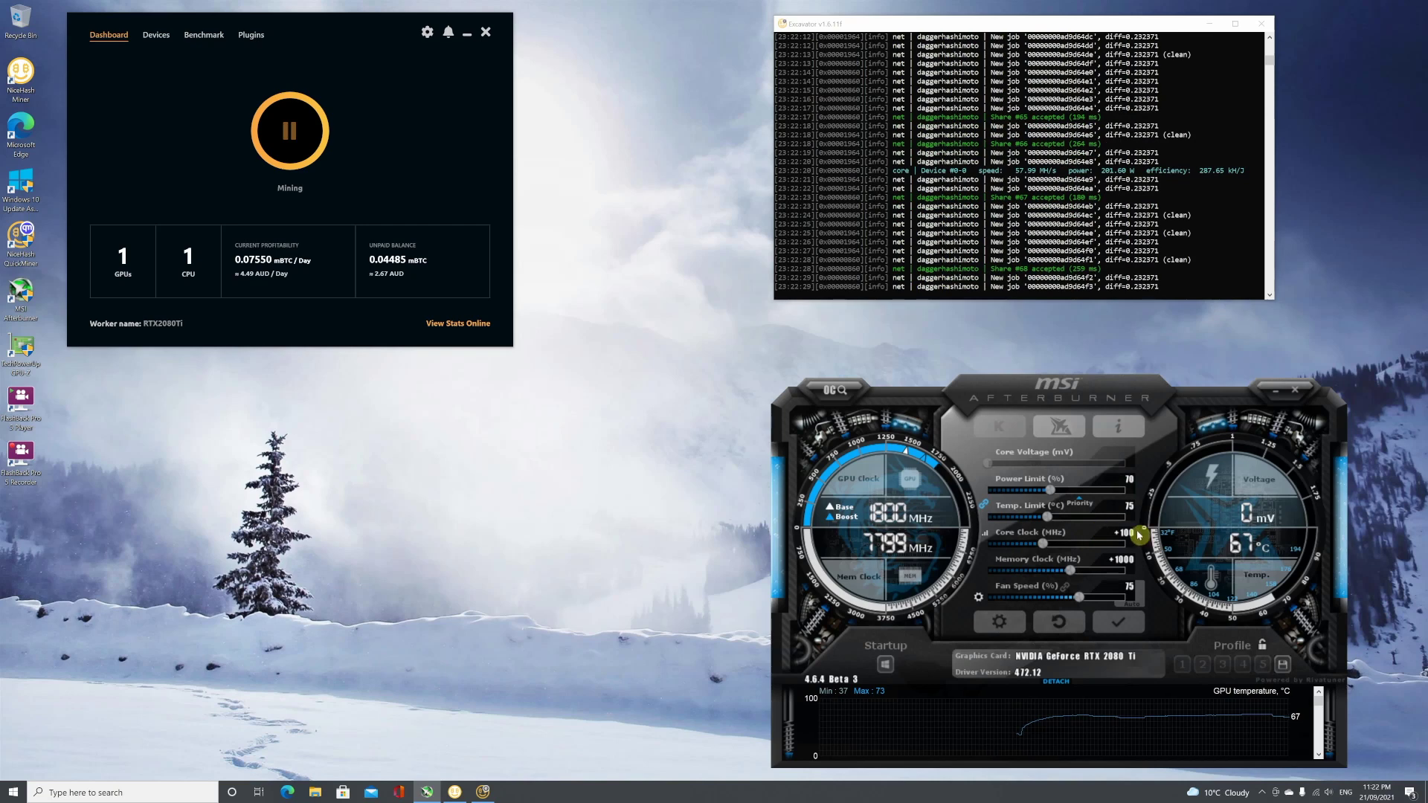
left_click(1131, 535)
type("125")
key("Return")
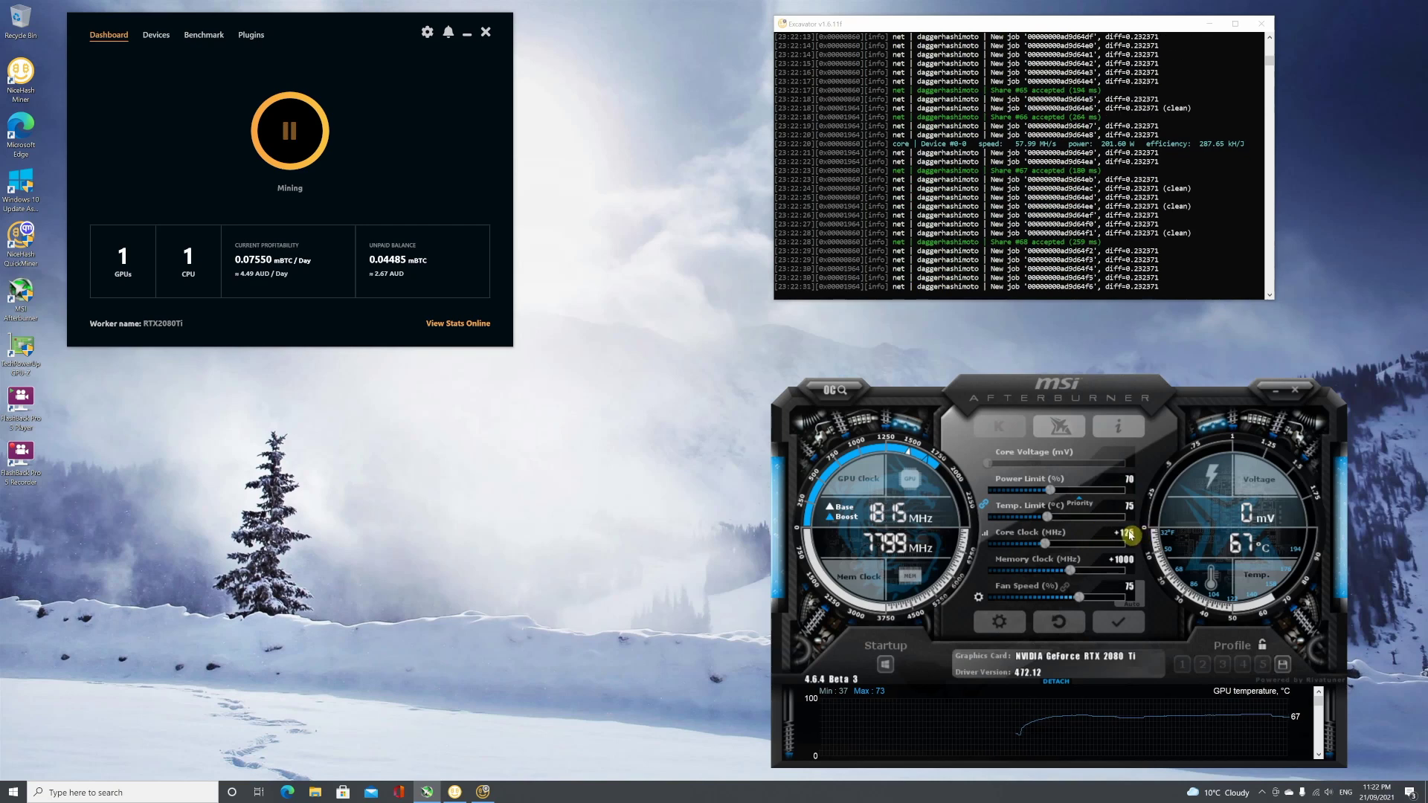
left_click(1148, 560)
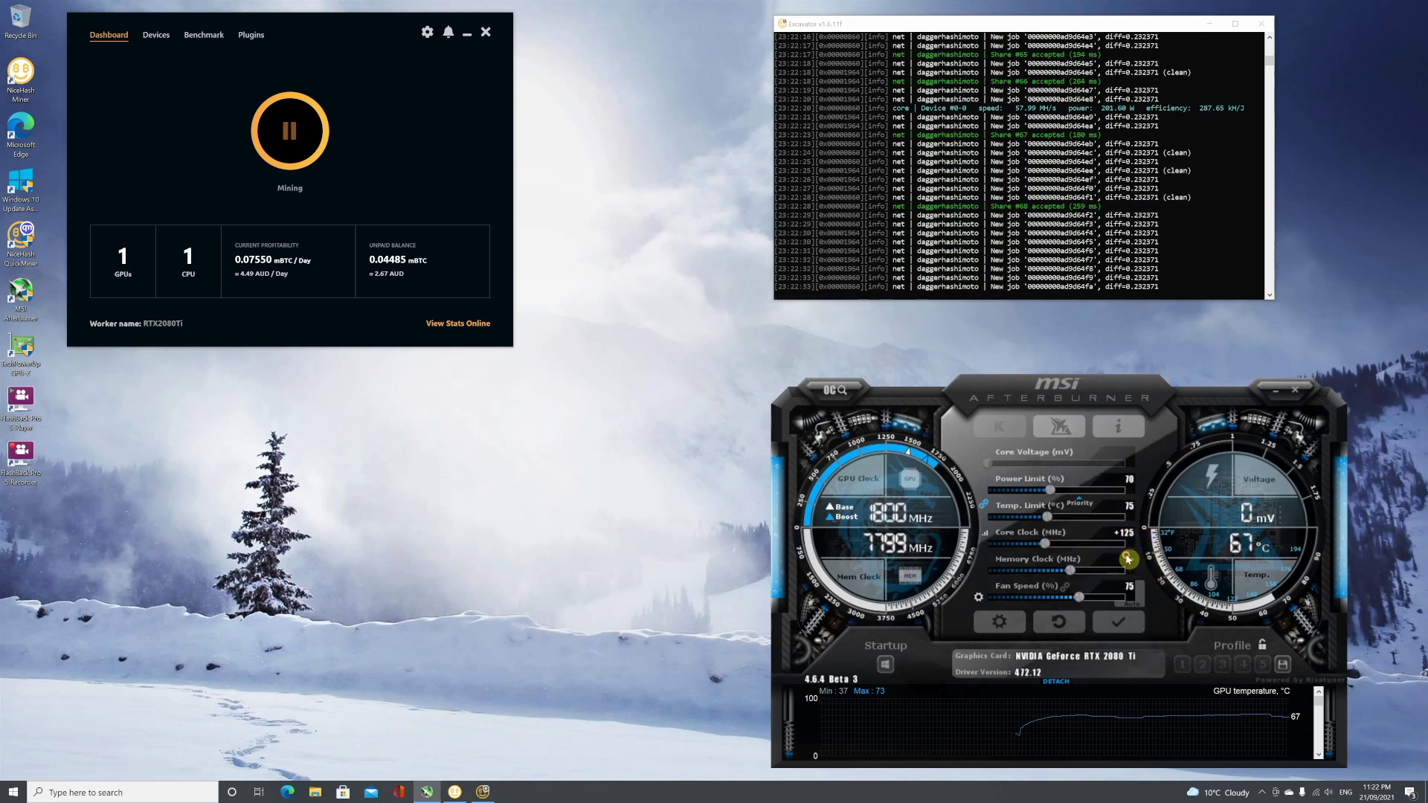
type("1150")
key("Return")
left_click(1120, 621)
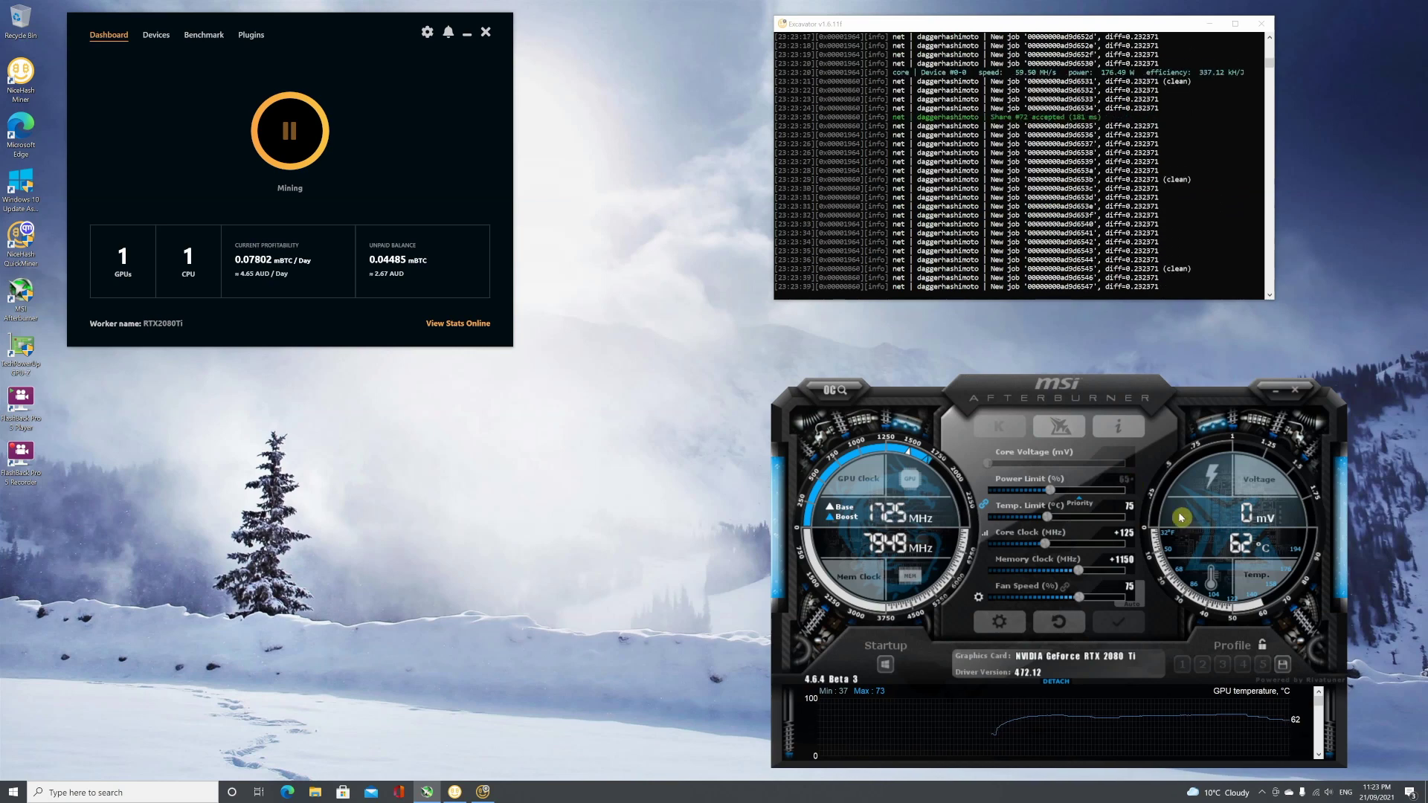
Apply a 65% power limit with a +130 MHz core clock offset and a +1200 MHz memory clock offset
key("Return")
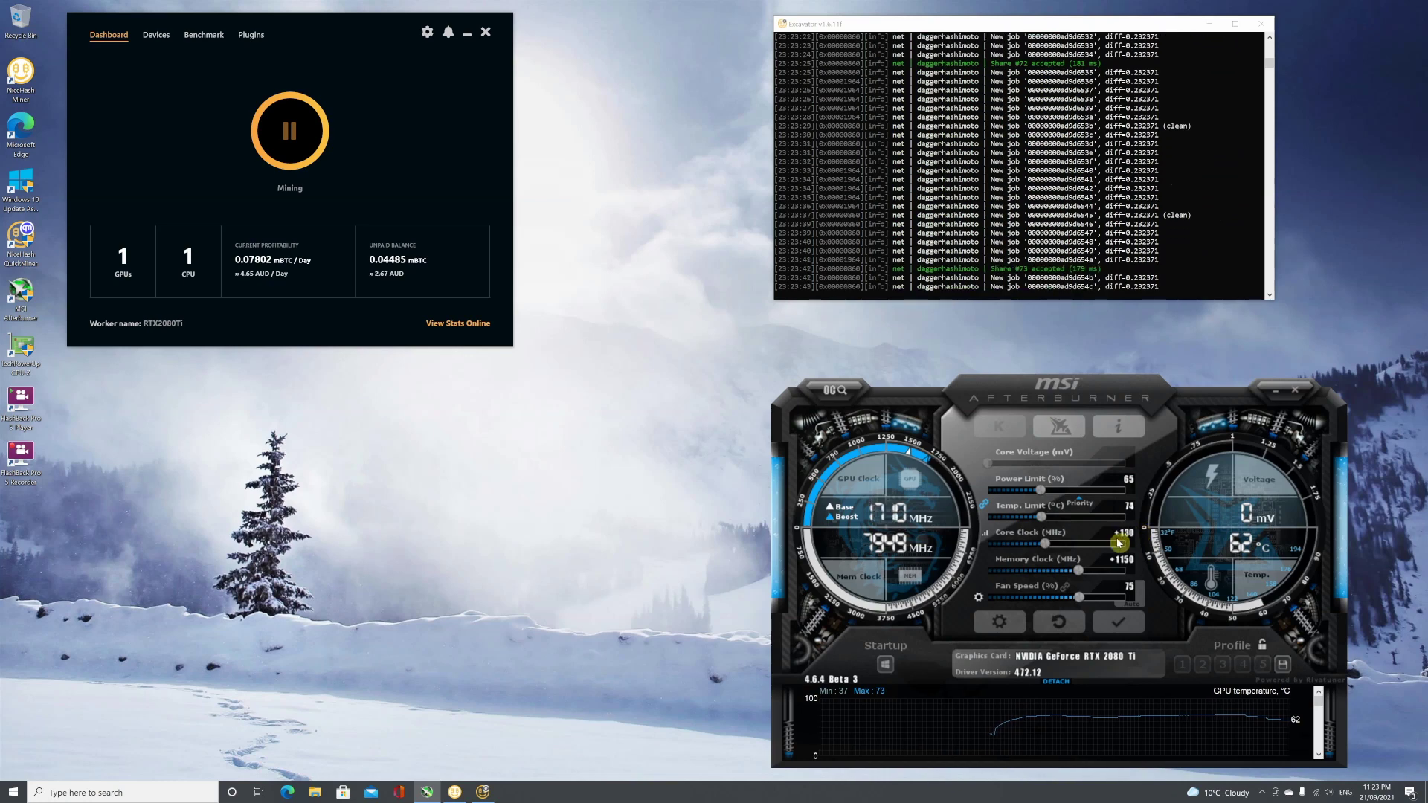
left_click(1125, 562)
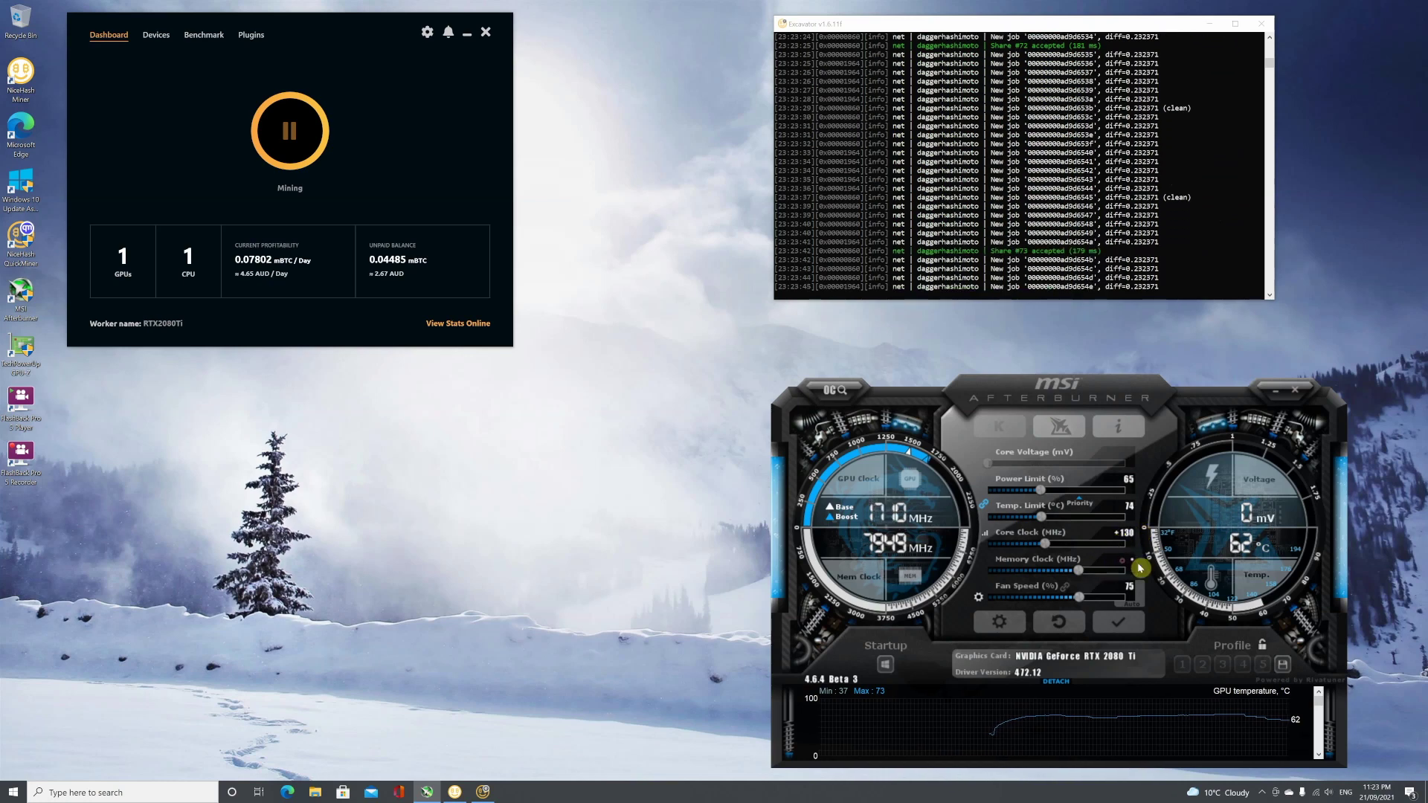
type("1200")
key("Return")
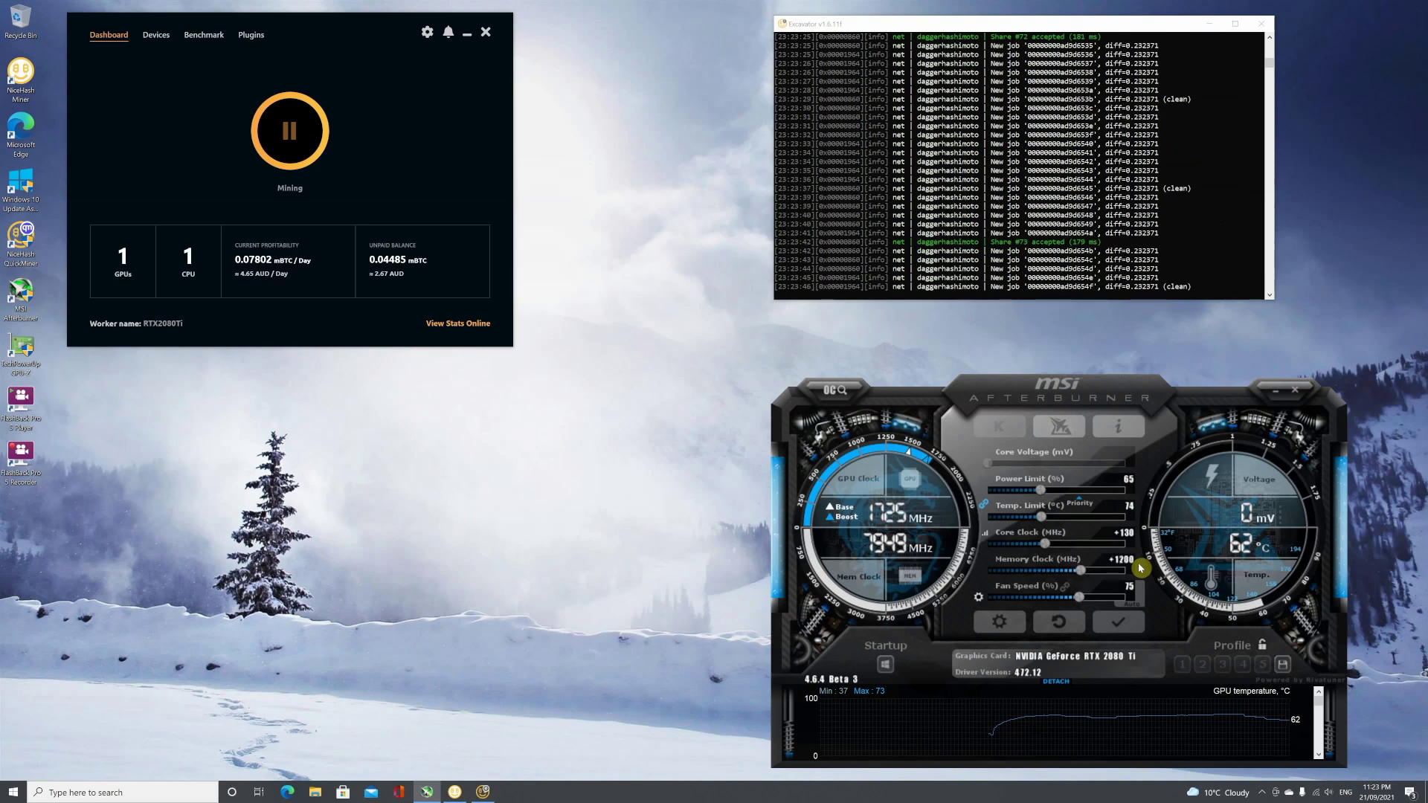
left_click(1129, 625)
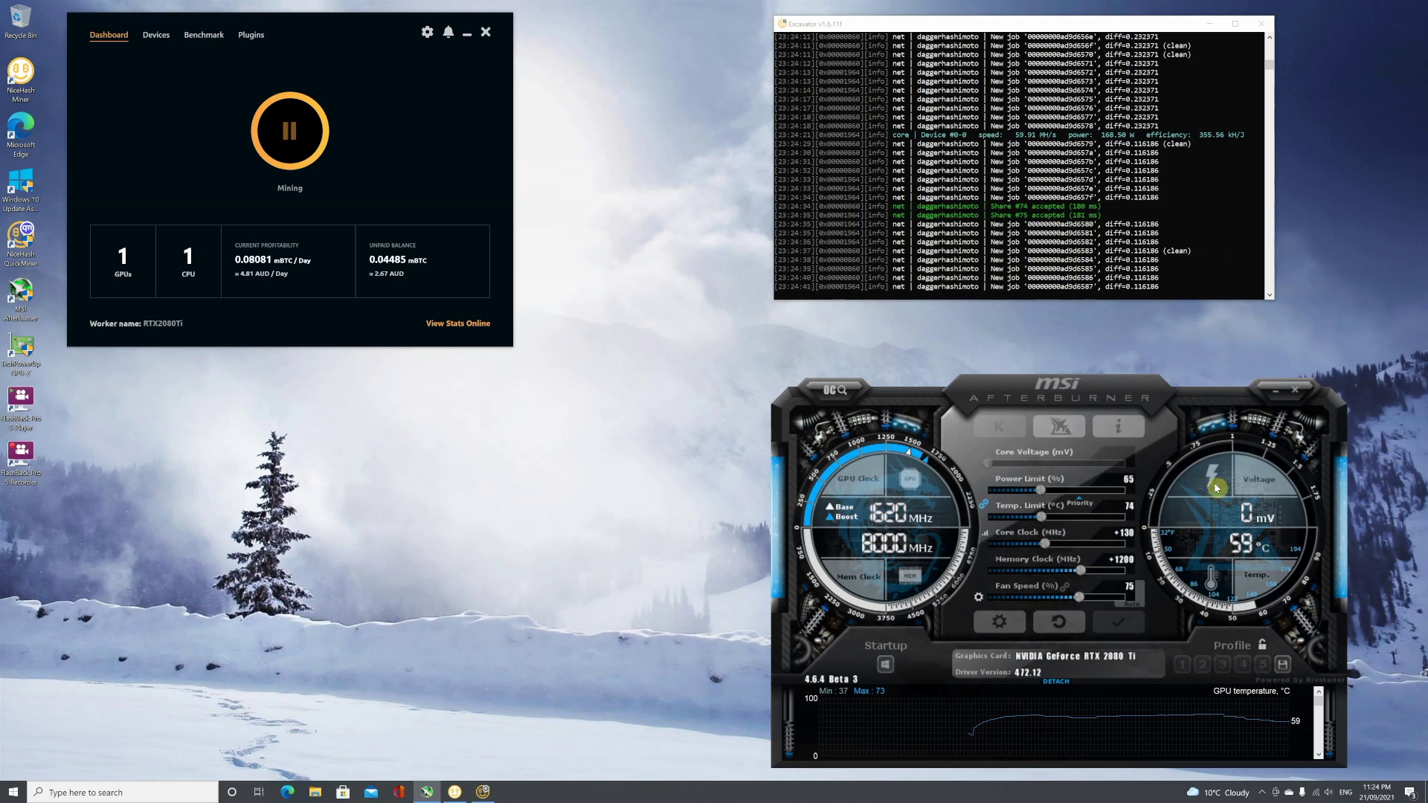
Apply a 60% power limit with a +135 MHz core clock offset and a +1300 MHz memory clock offset
left_click(1121, 477)
type("60")
key("Return")
left_click(1126, 533)
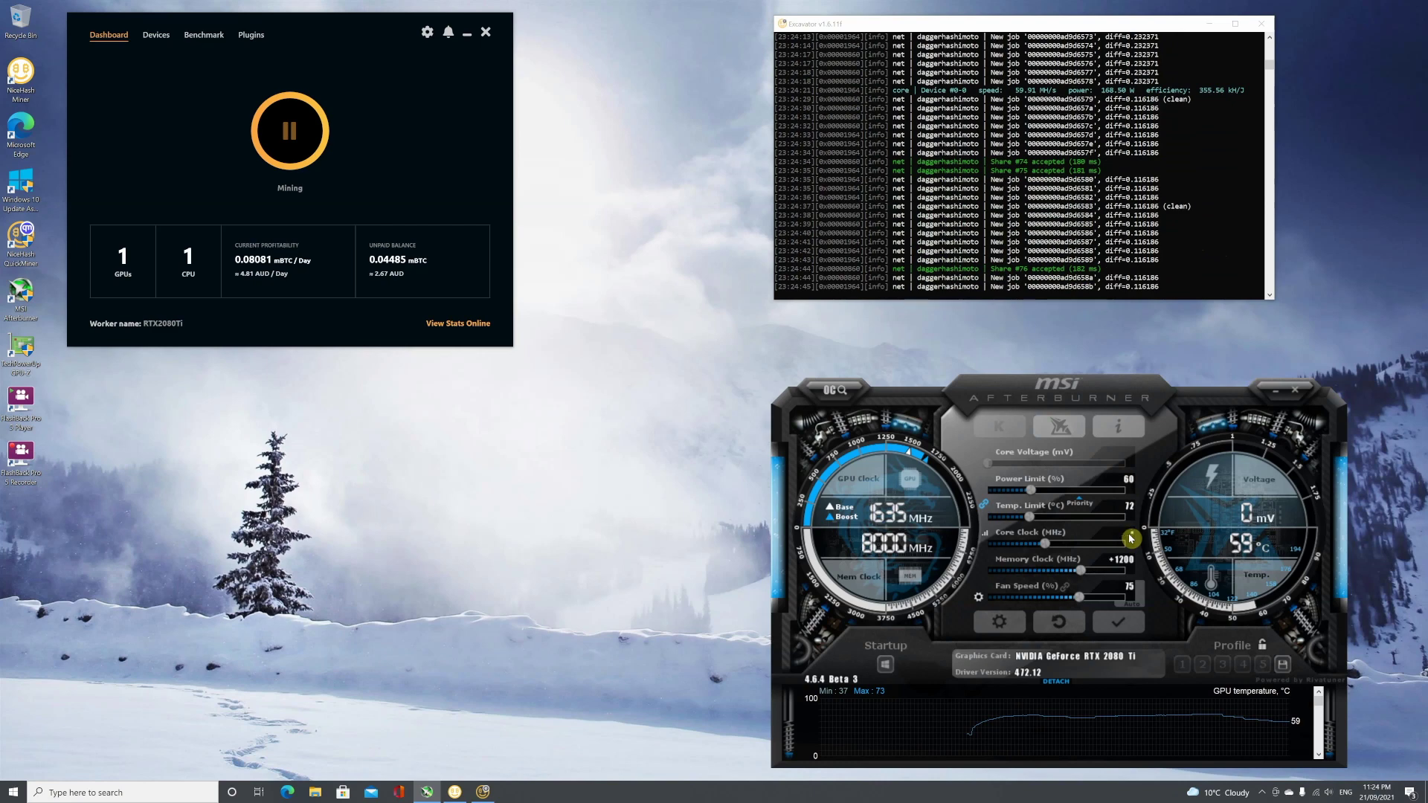
type("135")
key("Return")
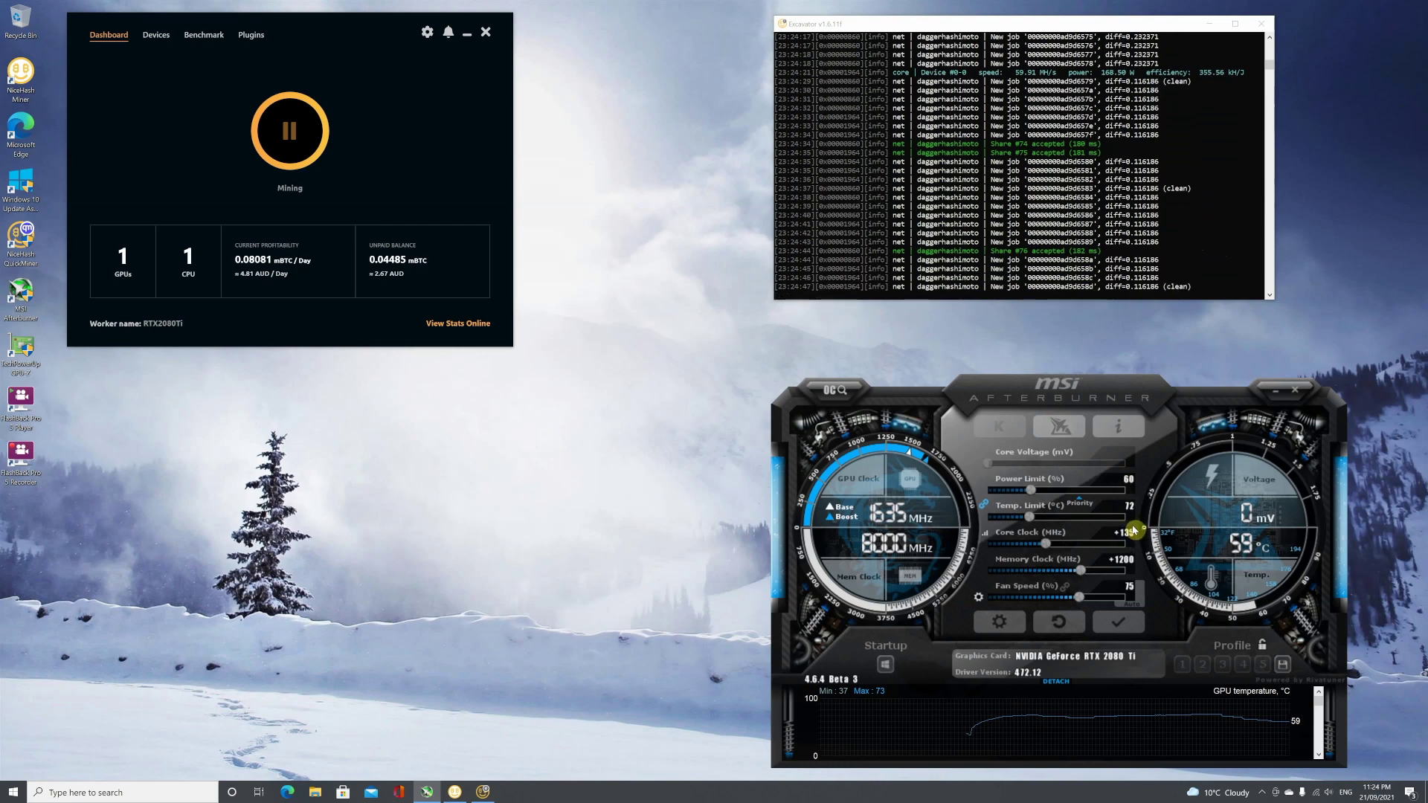
left_click(1124, 567)
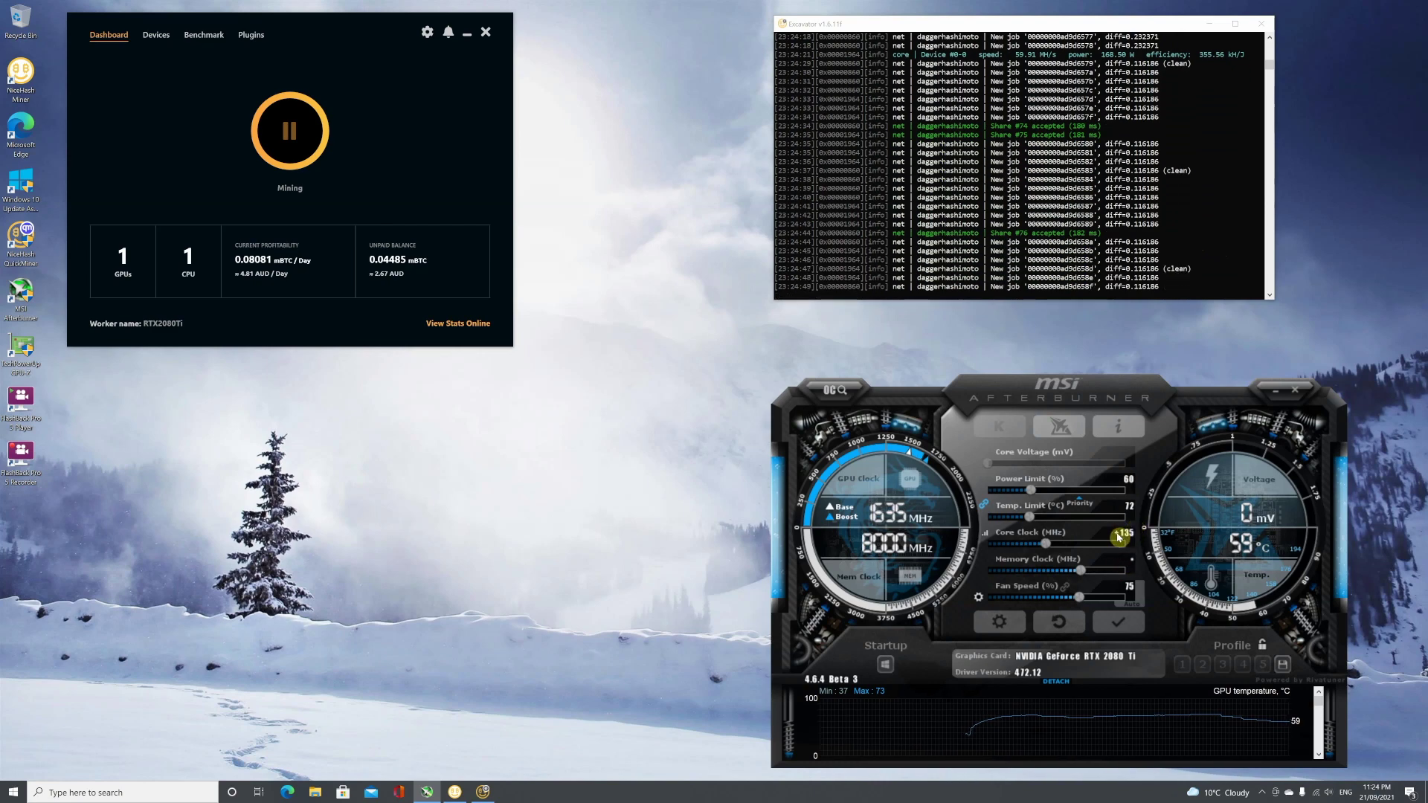
type("1300")
key("Return")
left_click(1135, 625)
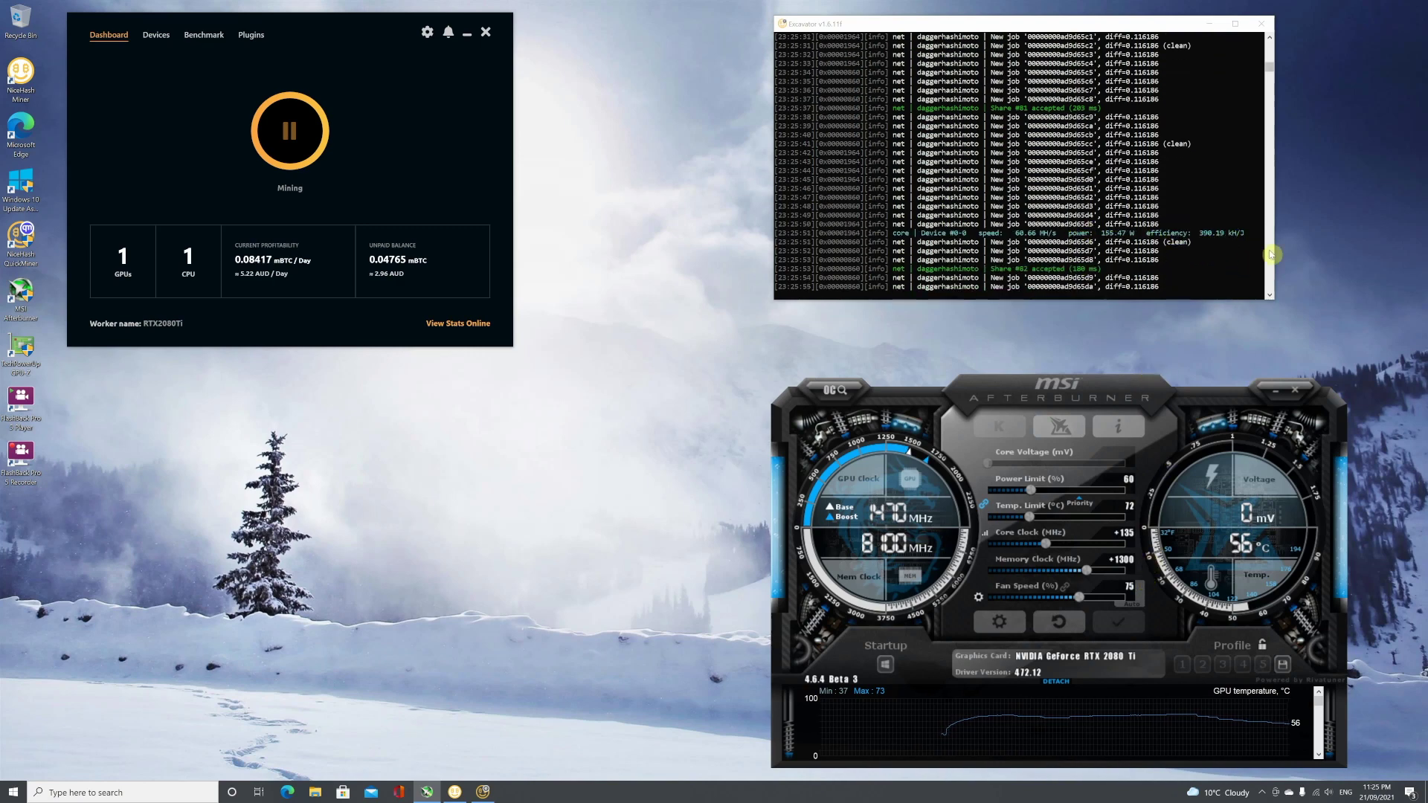
Lower the GPU power limit to 55%, raise the memory clock offset to +1380 MHz, and apply both
left_click(1129, 481)
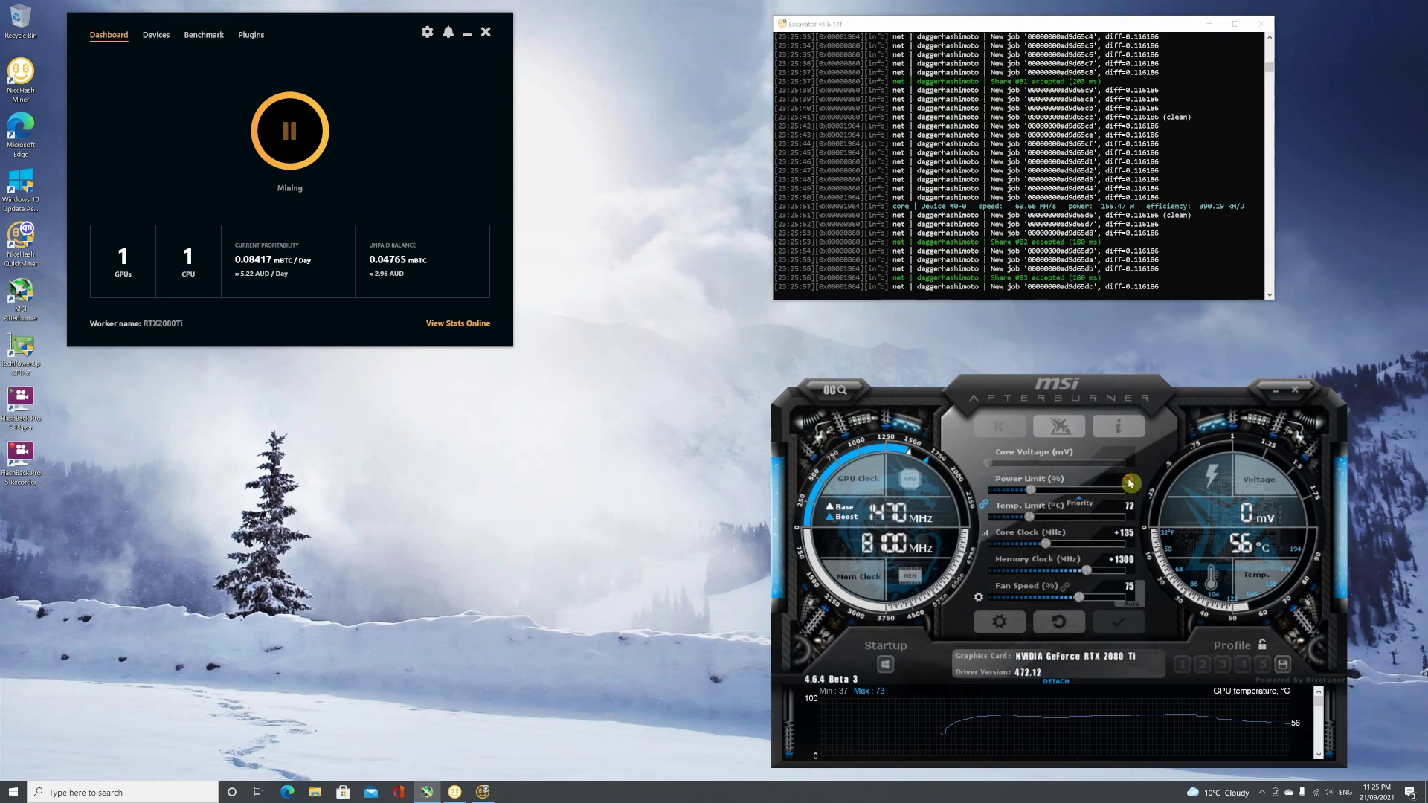
type("55")
key("Return")
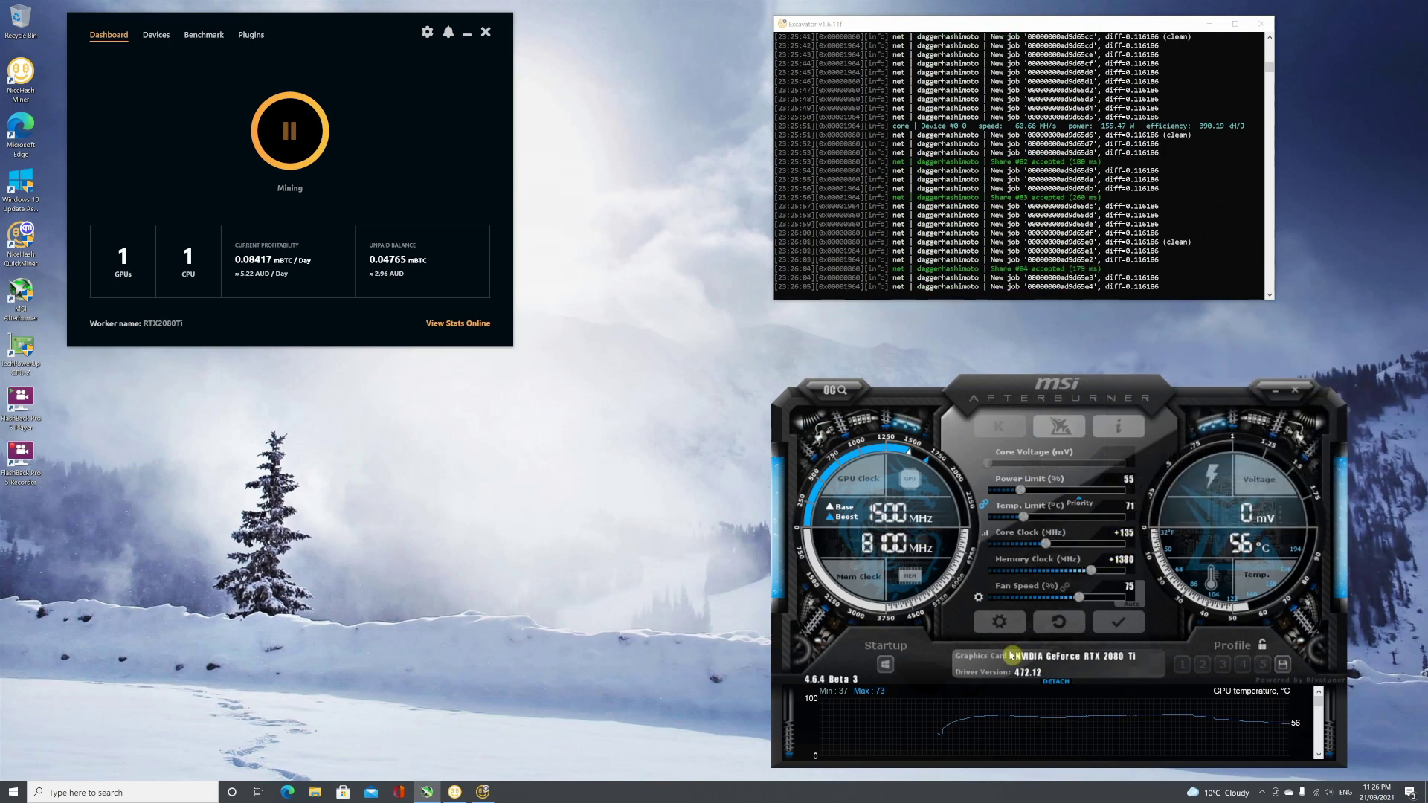
left_click(1119, 623)
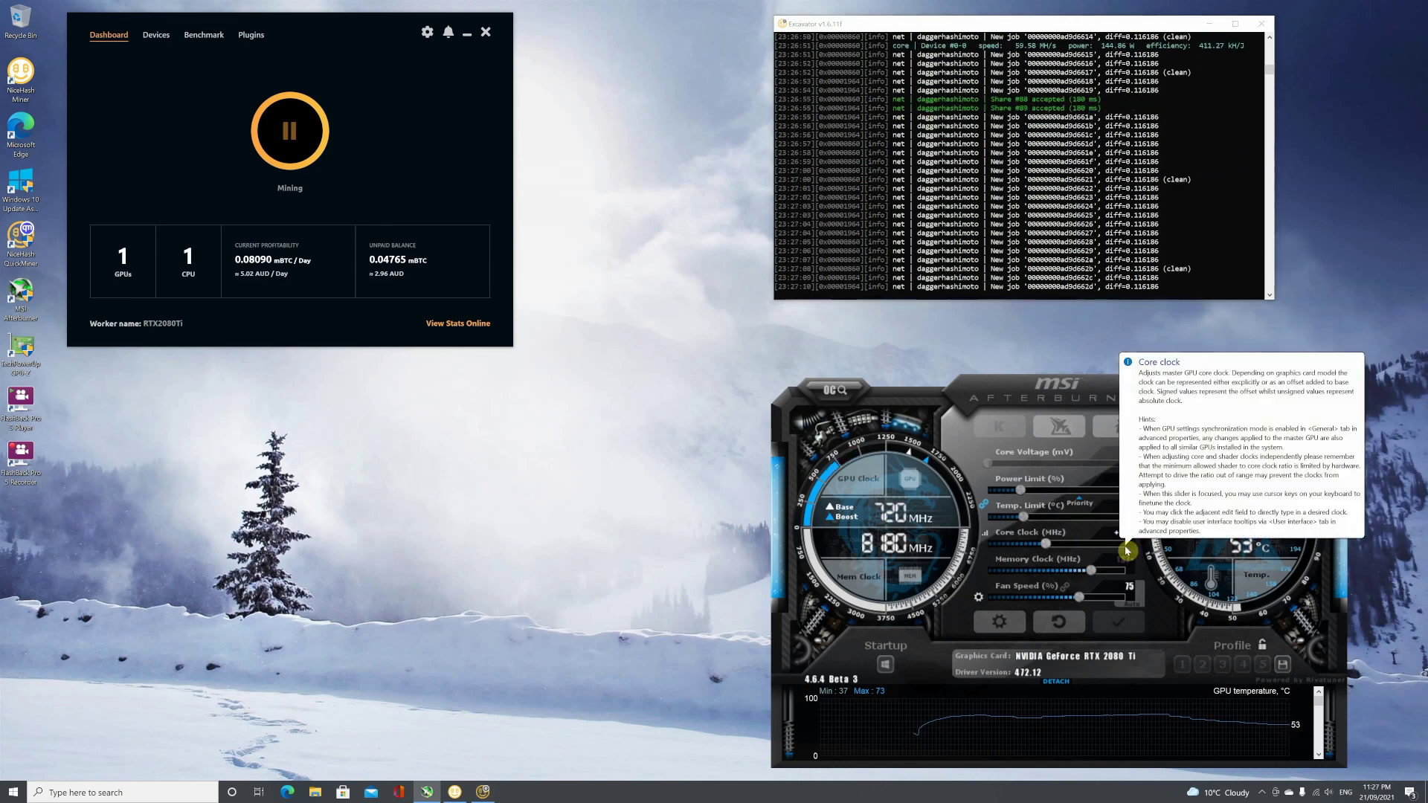
Set the memory clock offset to +1375 MHz and apply it
key("Return")
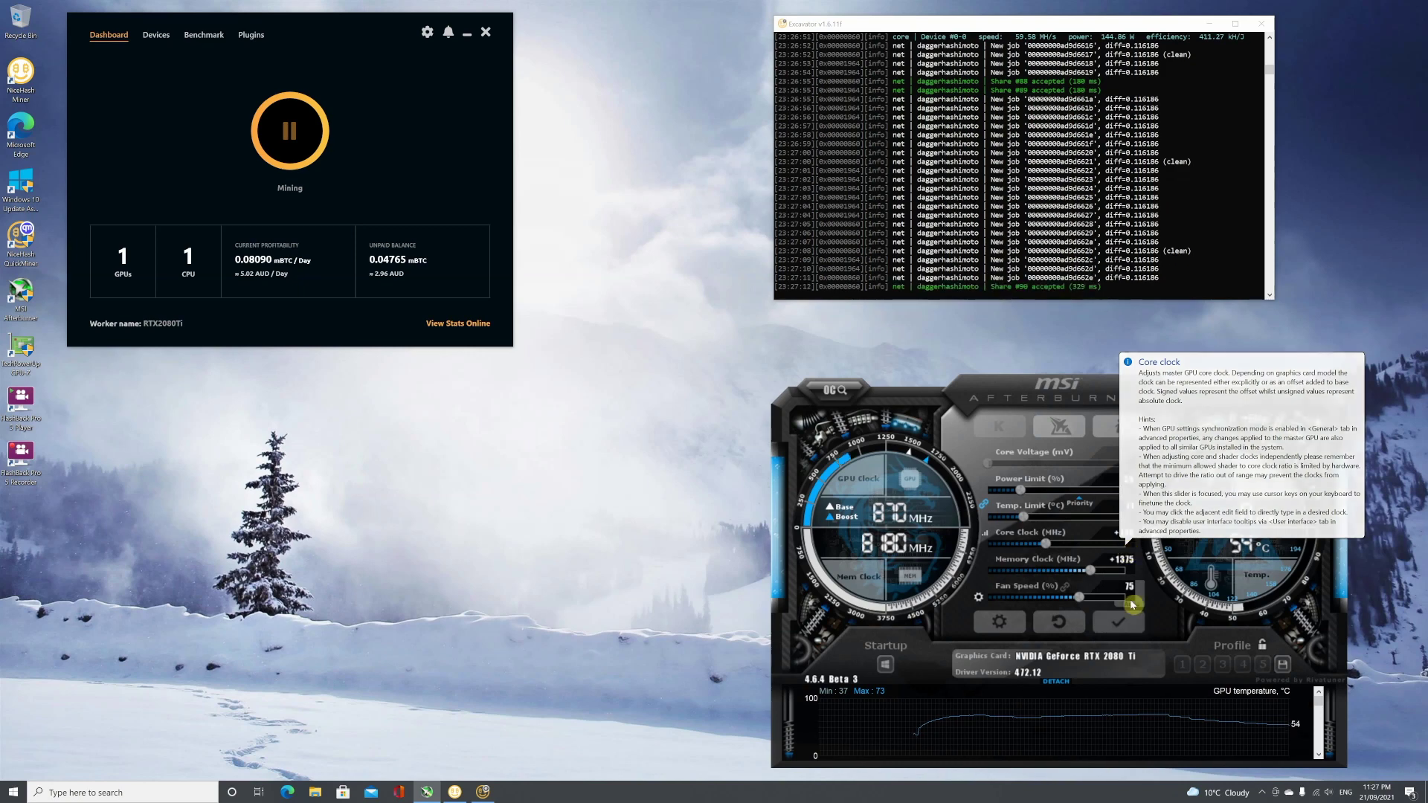
left_click(1117, 622)
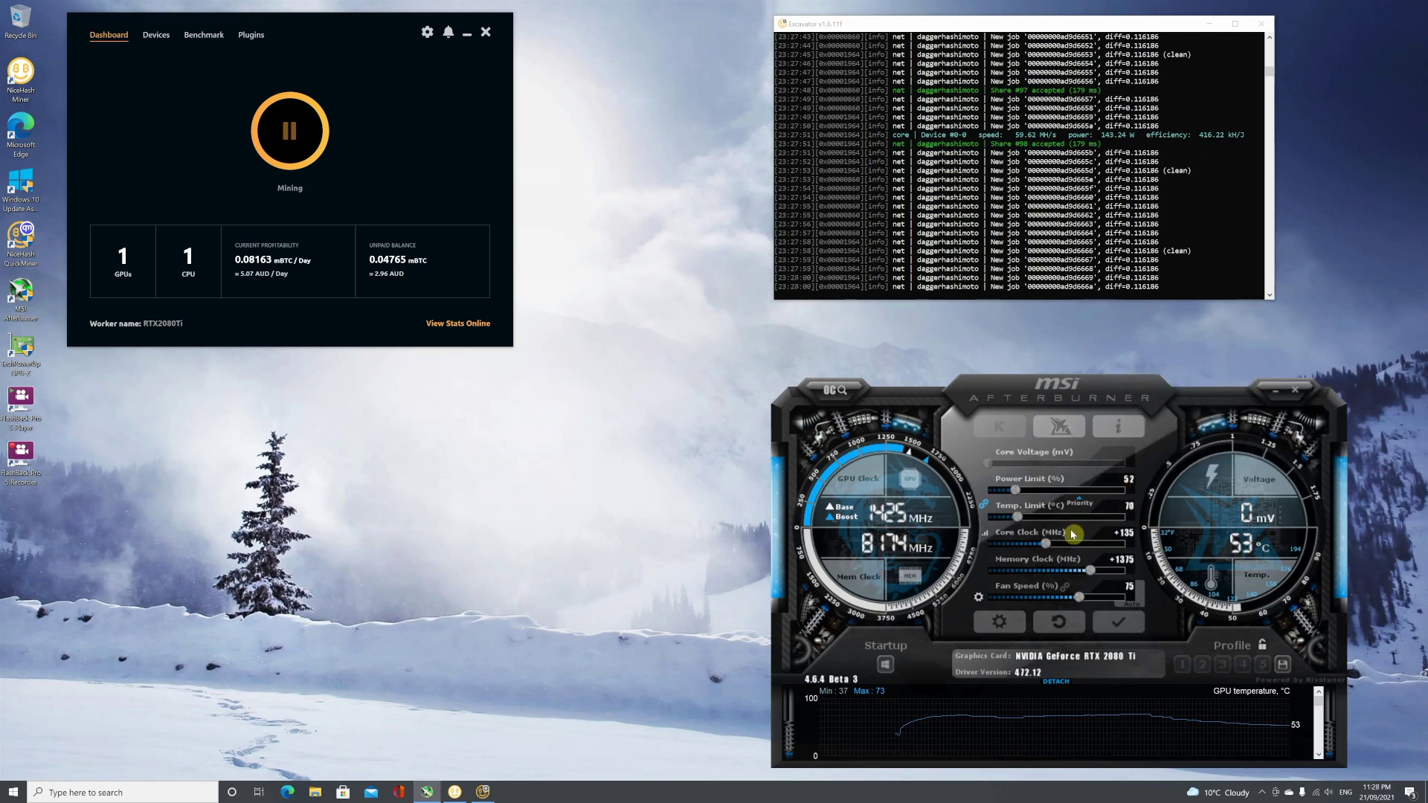
Test a 52% GPU power limit, and replace it with an applied limit of 58%
left_click(1124, 626)
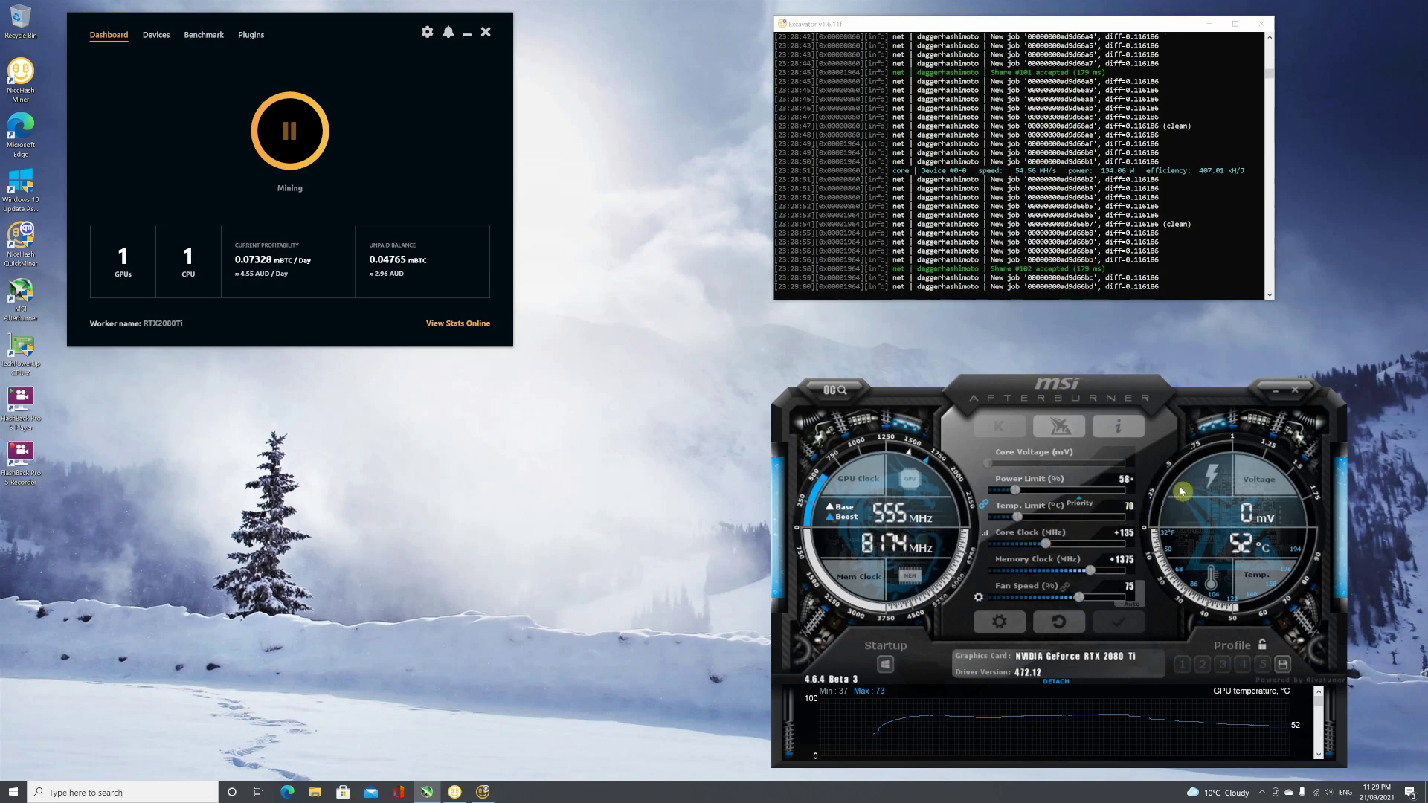
left_click(1118, 625)
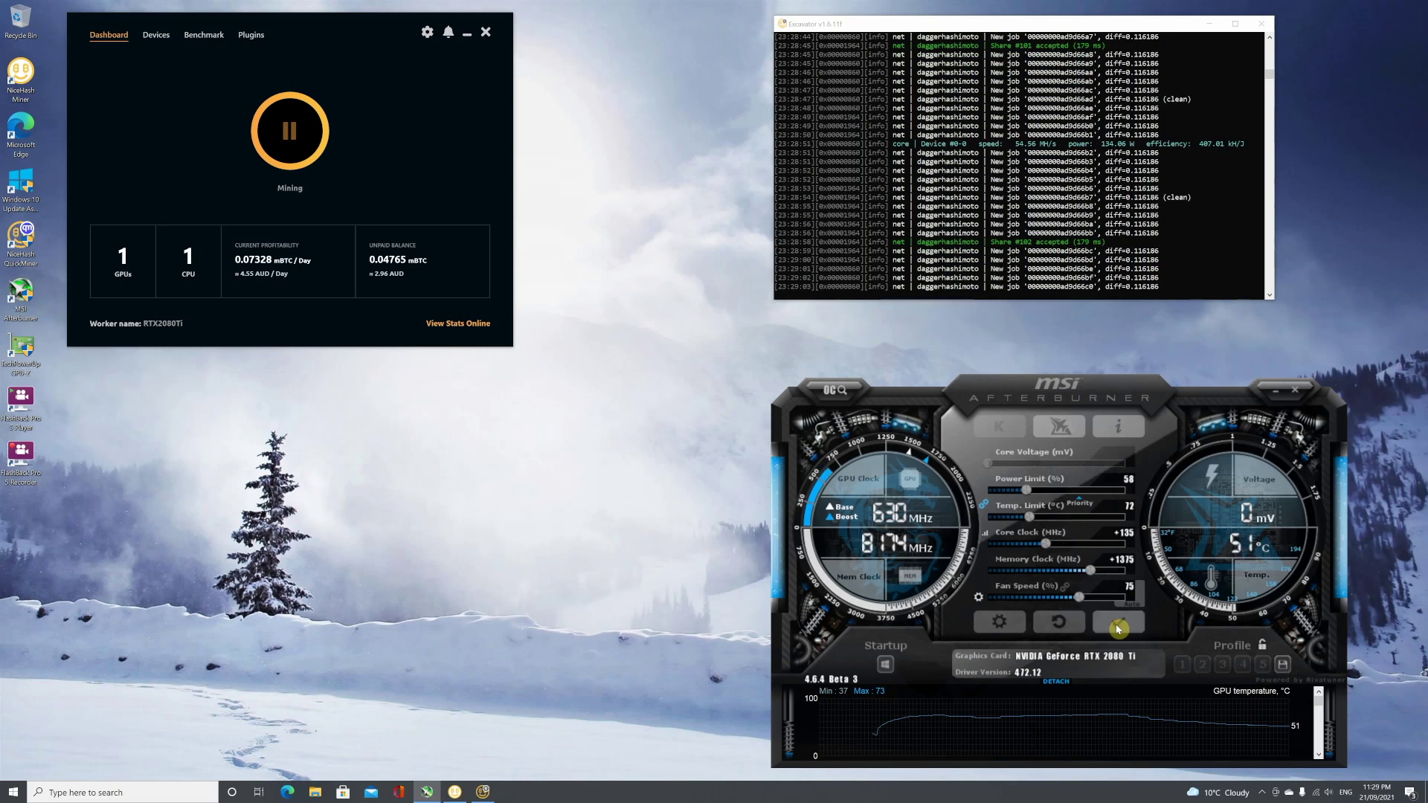